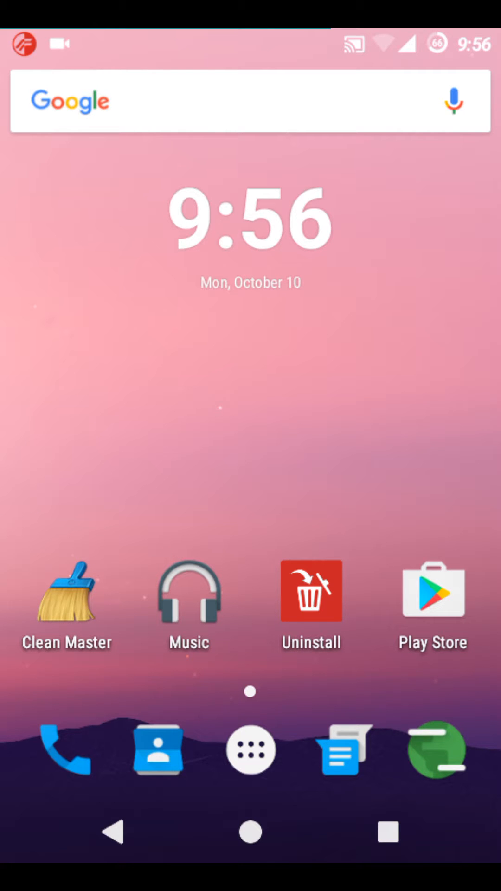
# Peek at the app drawer, then pull the notification shade down into the full quick settings panel.
pyautogui.click(251, 749)
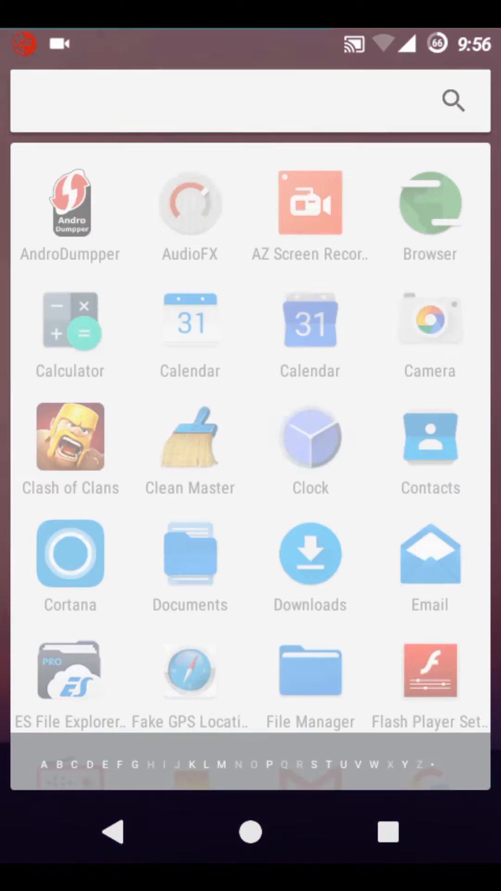
pyautogui.scroll(-10, 250, 446)
pyautogui.scroll(5, 251, 446)
pyautogui.scroll(5, 250, 446)
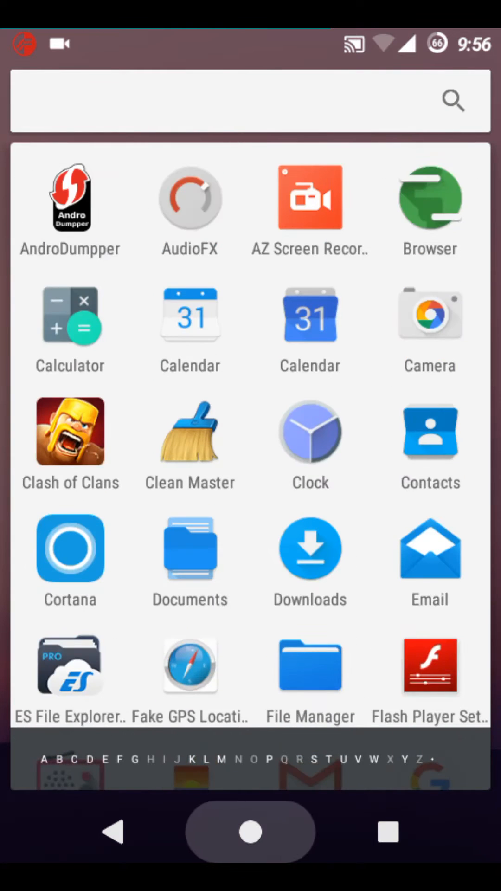
pyautogui.click(251, 833)
pyautogui.moveTo(251, 32); pyautogui.dragTo(251, 487)
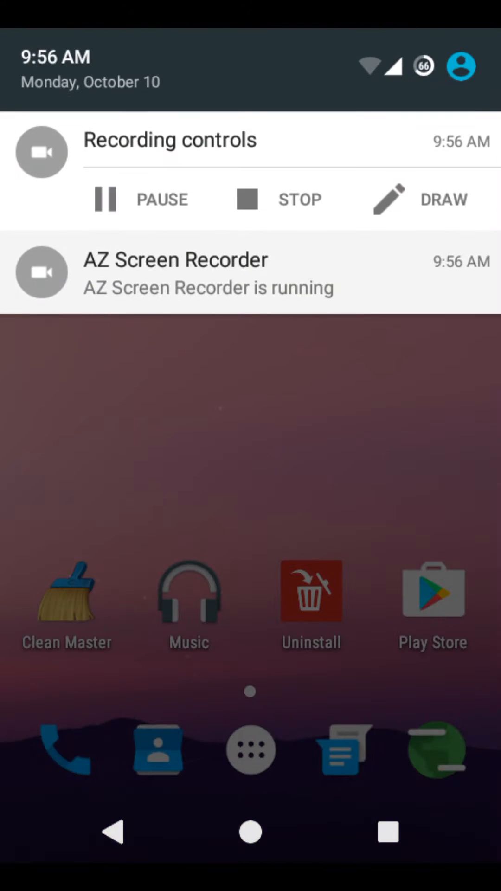
pyautogui.moveTo(251, 70); pyautogui.dragTo(251, 627)
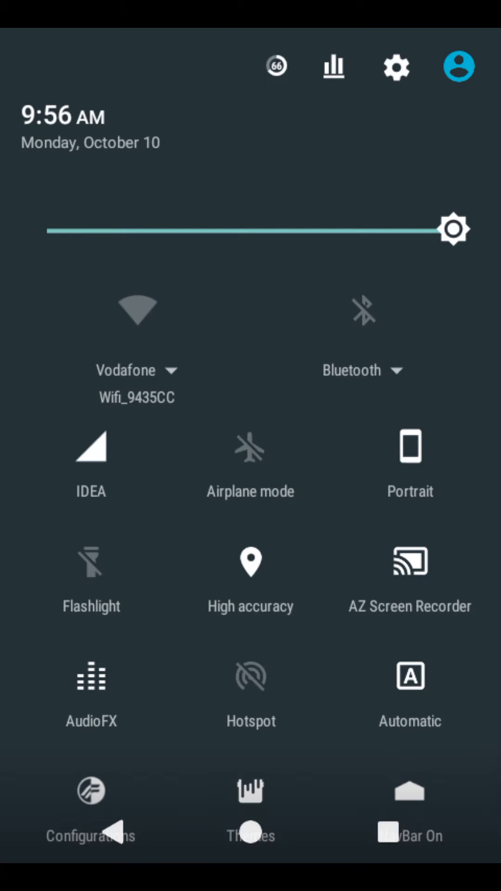
pyautogui.moveTo(366, 348); pyautogui.dragTo(366, 223)
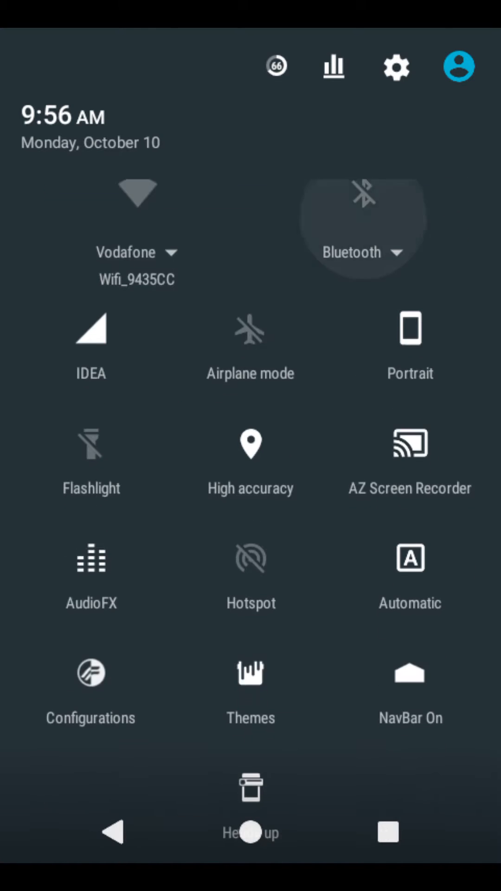
pyautogui.moveTo(252, 801); pyautogui.dragTo(251, 731)
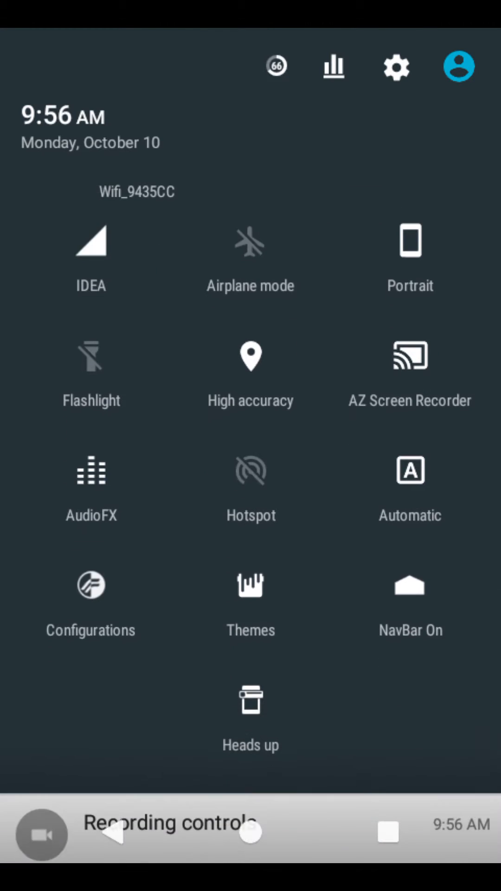
# Try the High accuracy location, Flashlight and Hotspot tiles, then close the shade back to home.
pyautogui.click(251, 425)
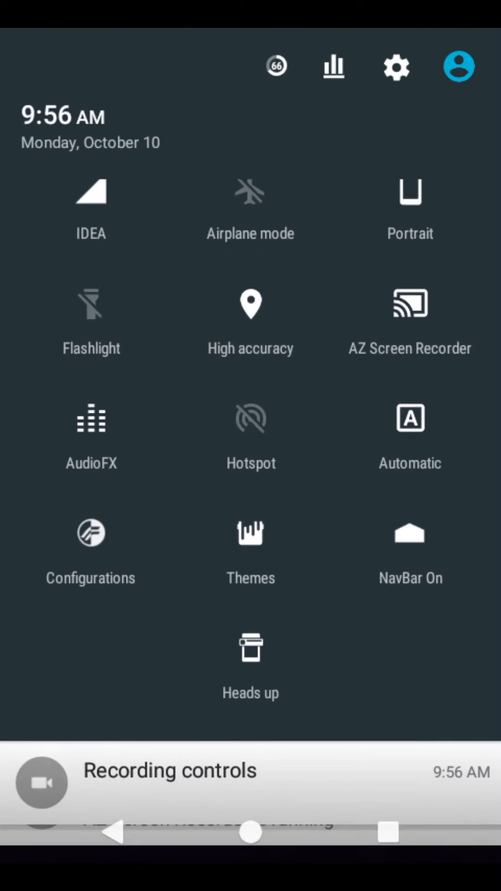
pyautogui.click(91, 425)
pyautogui.moveTo(251, 278); pyautogui.dragTo(250, 390)
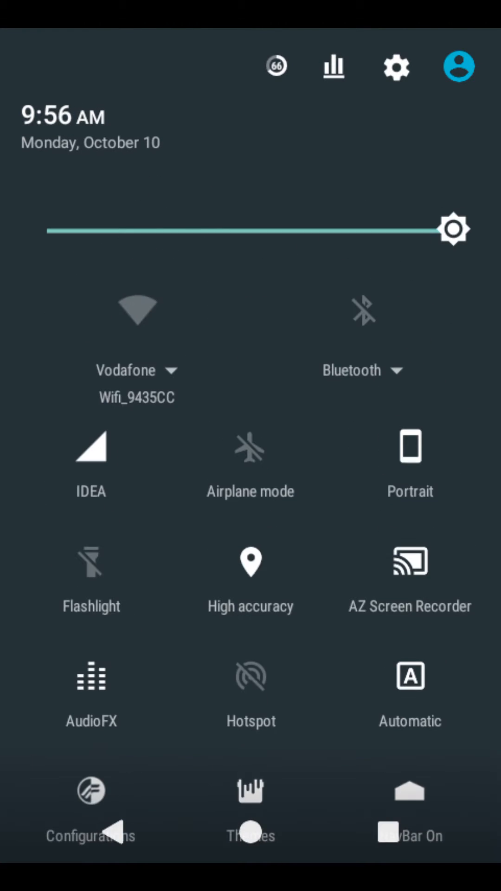
pyautogui.click(251, 665)
pyautogui.moveTo(251, 487); pyautogui.dragTo(251, 377)
pyautogui.moveTo(251, 278); pyautogui.dragTo(251, 417)
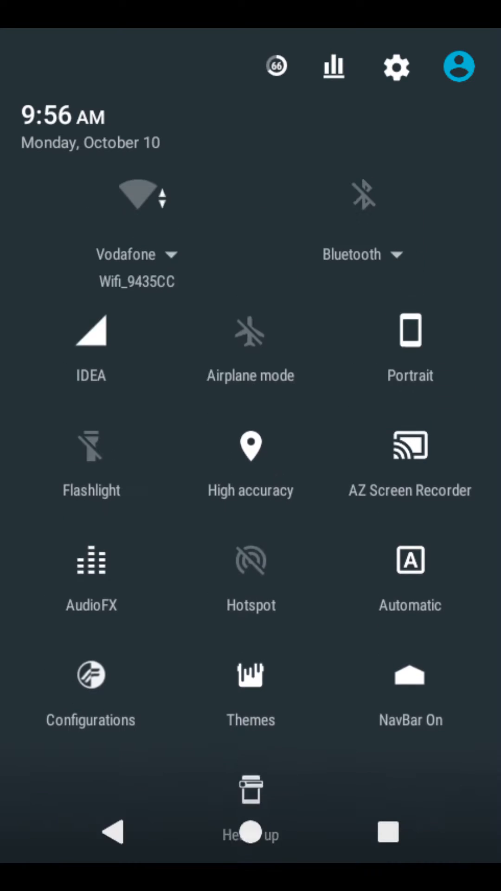
pyautogui.moveTo(251, 627)
pyautogui.mouseDown()
pyautogui.moveTo(251, 313)
pyautogui.moveTo(251, 626)
pyautogui.mouseUp()
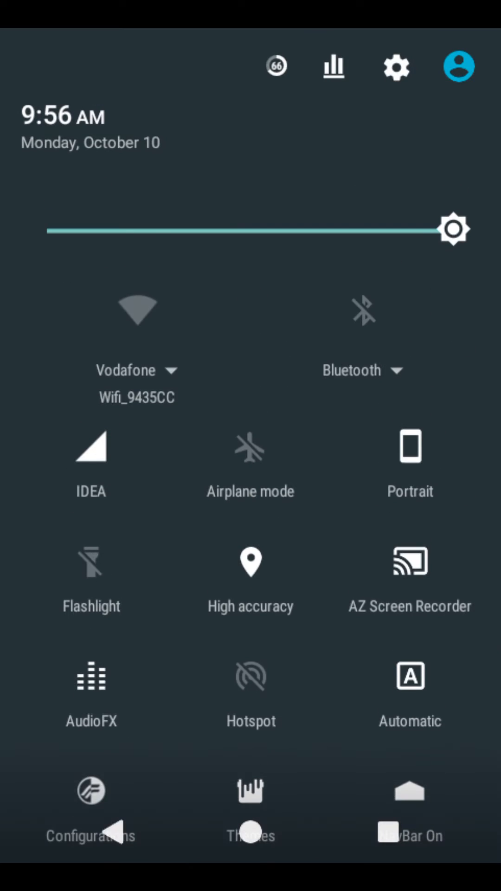
pyautogui.moveTo(252, 766); pyautogui.dragTo(251, 278)
pyautogui.moveTo(251, 487); pyautogui.dragTo(252, 139)
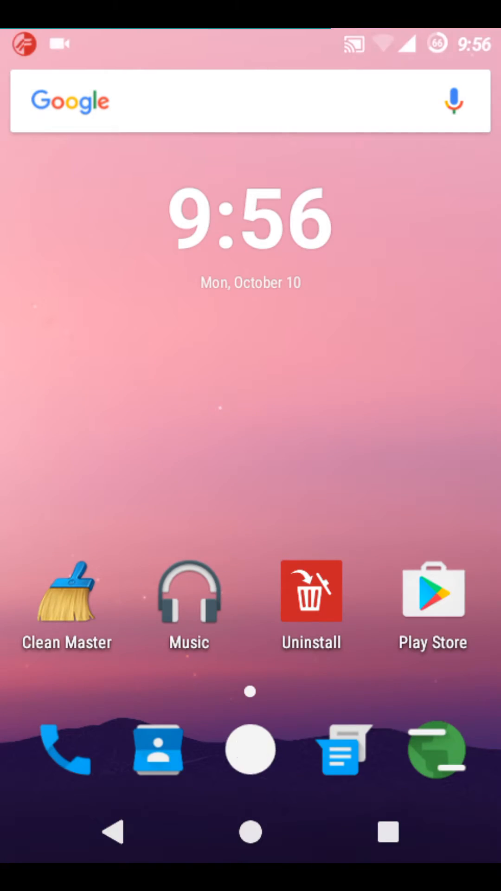
# Browse the app drawer, clear all recent apps at once, and reopen the app list.
pyautogui.click(251, 750)
pyautogui.moveTo(251, 626)
pyautogui.mouseDown()
pyautogui.moveTo(252, 209)
pyautogui.moveTo(251, 557)
pyautogui.mouseUp()
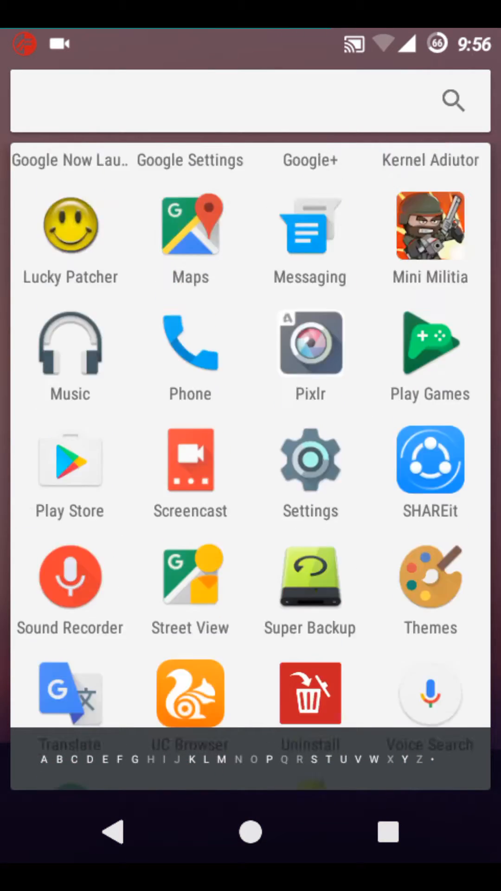
pyautogui.moveTo(251, 278); pyautogui.dragTo(251, 697)
pyautogui.click(250, 832)
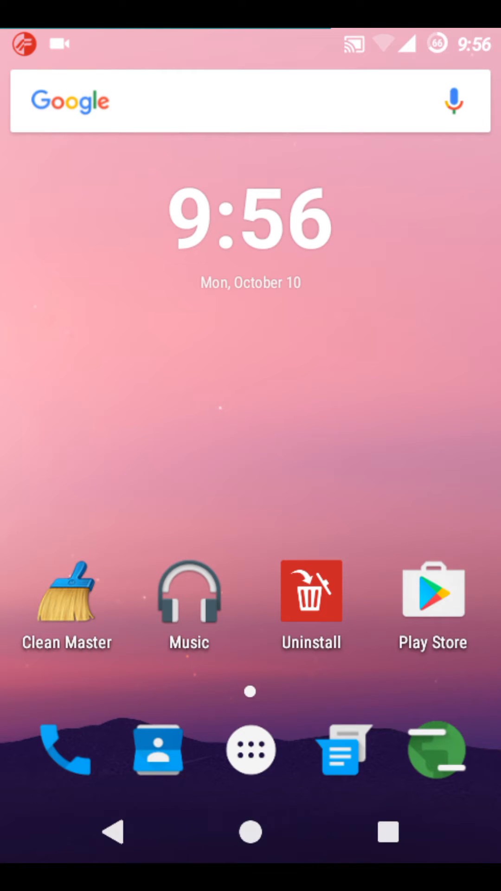
pyautogui.click(251, 750)
pyautogui.scroll(-5, 251, 453)
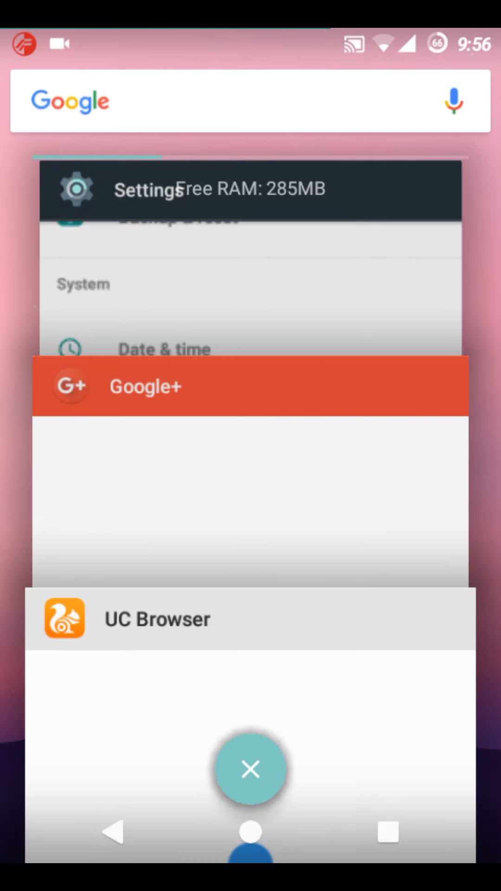
pyautogui.click(250, 769)
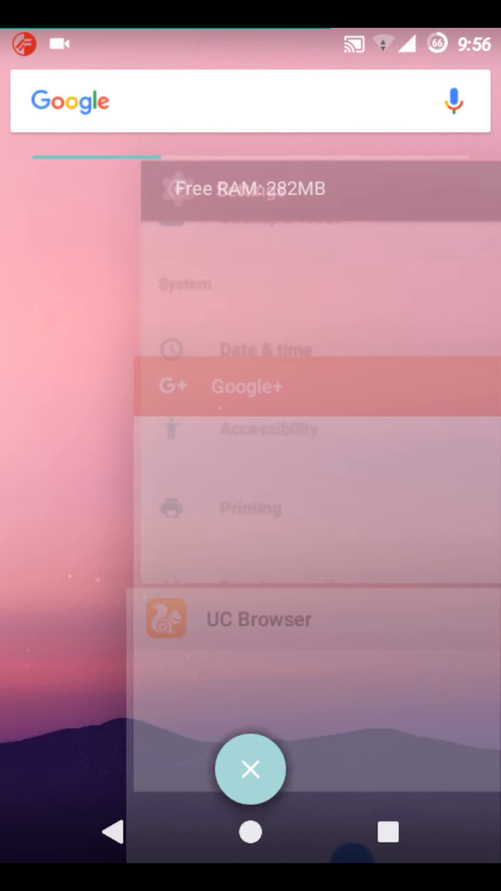
pyautogui.click(251, 750)
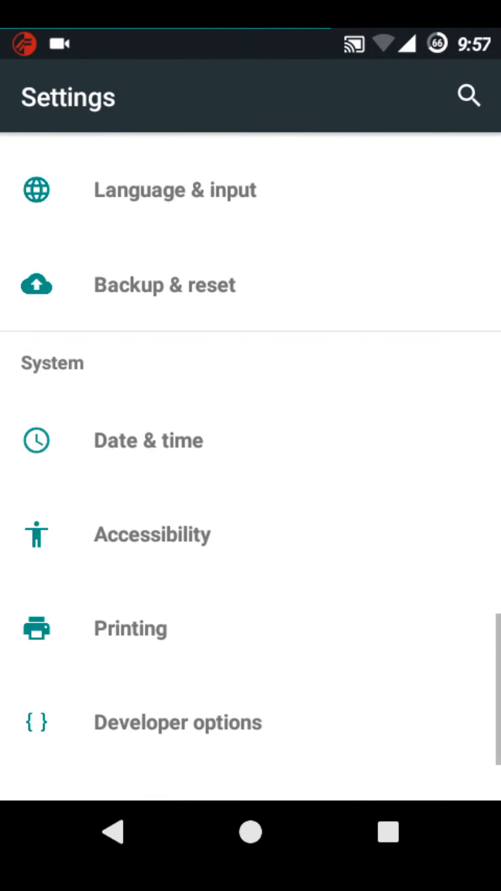
pyautogui.scroll(-2, 251, 488)
pyautogui.click(153, 755)
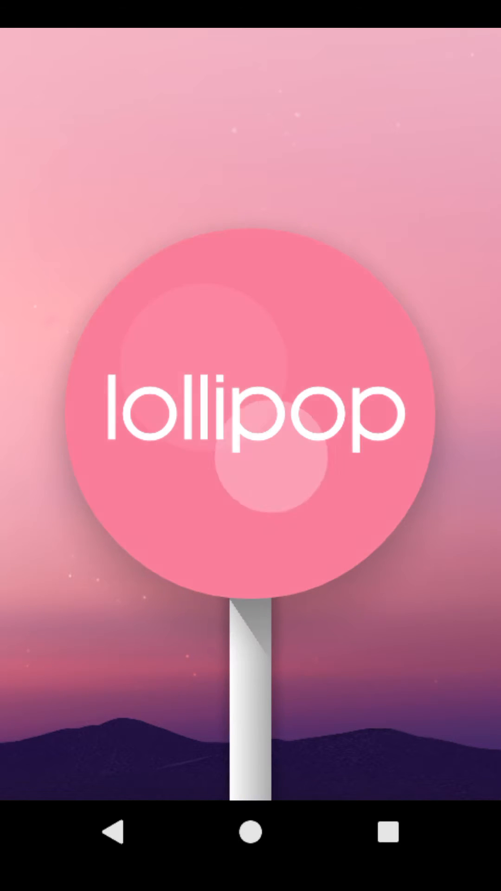
pyautogui.moveTo(251, 414); pyautogui.dragTo(251, 418)
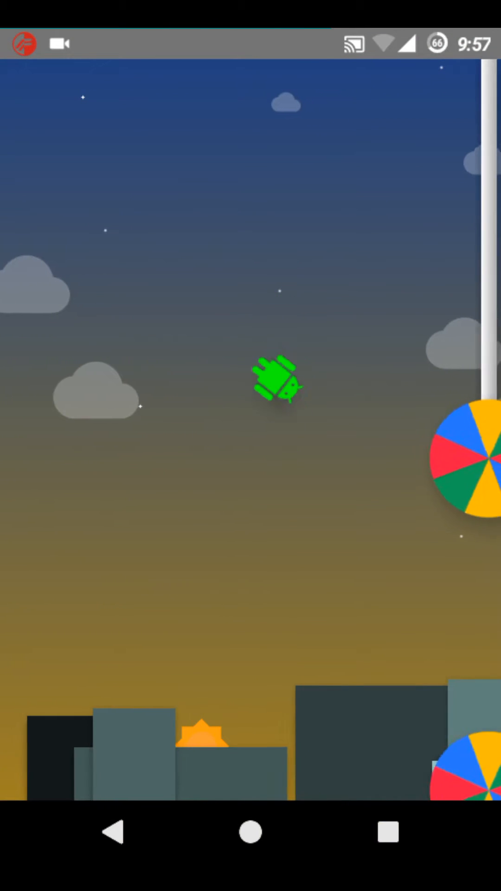
pyautogui.click(251, 446)
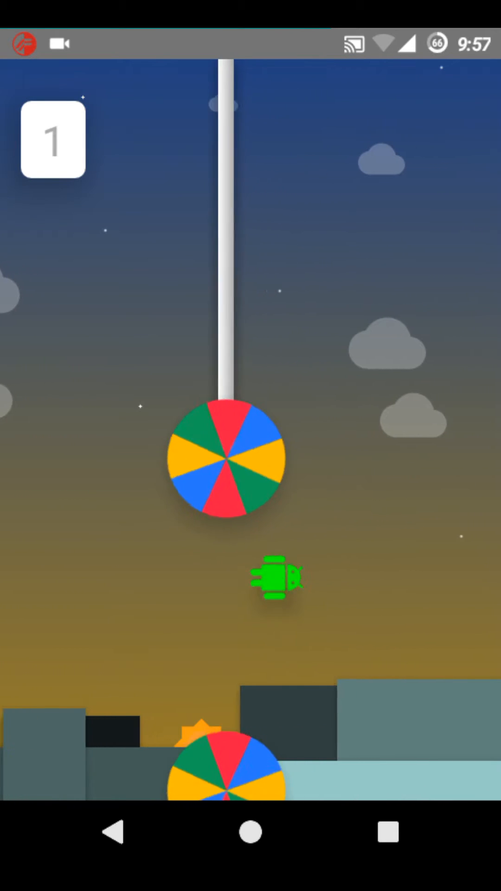
pyautogui.click(251, 446)
pyautogui.click(250, 446)
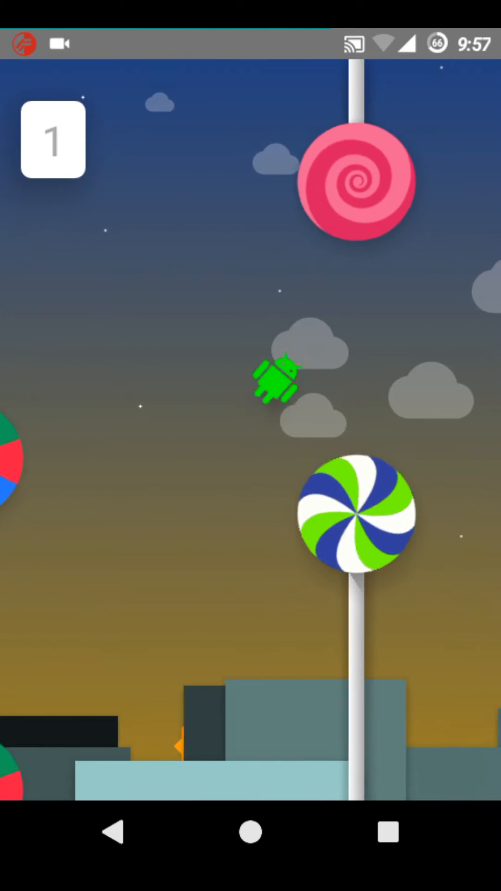
pyautogui.click(250, 446)
pyautogui.click(113, 832)
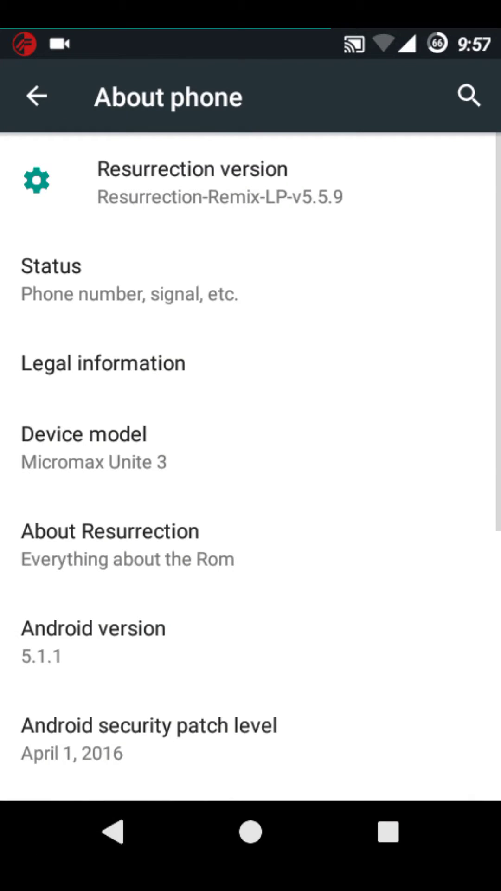
# View SuperSU's granted apps and the More wireless options, returning to the Settings list.
pyautogui.click(112, 832)
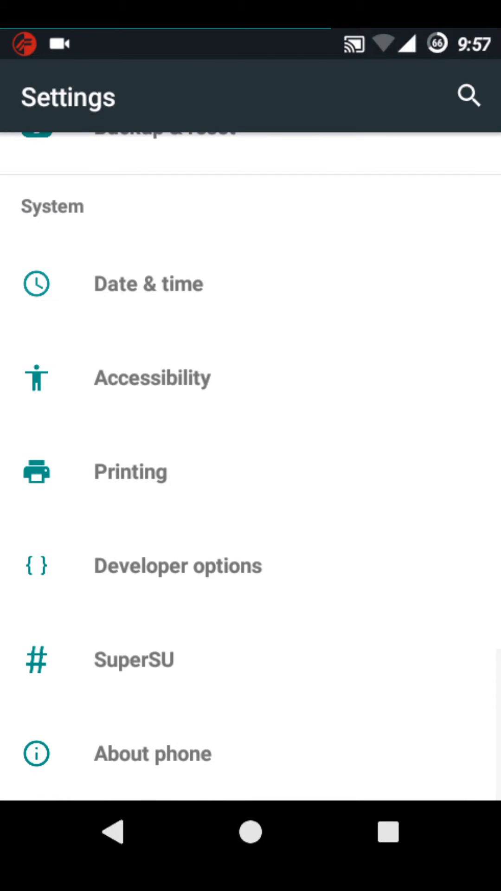
pyautogui.click(134, 659)
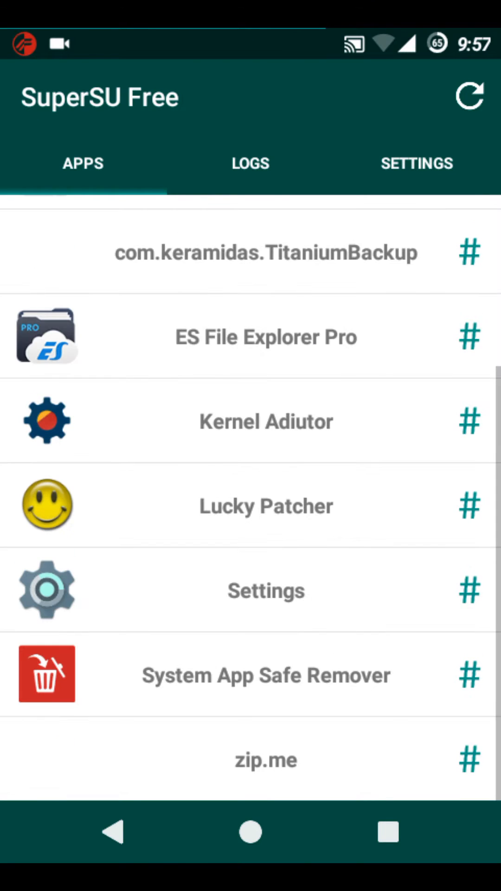
pyautogui.click(114, 832)
pyautogui.scroll(10, 251, 446)
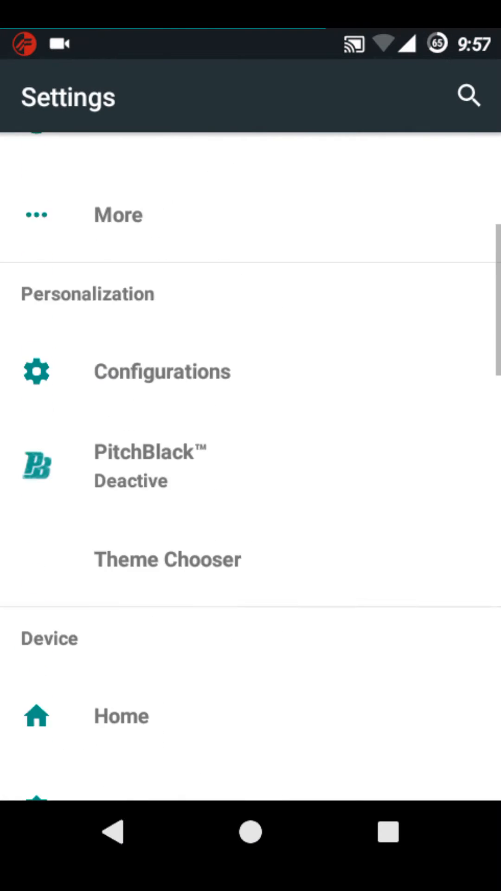
pyautogui.click(119, 617)
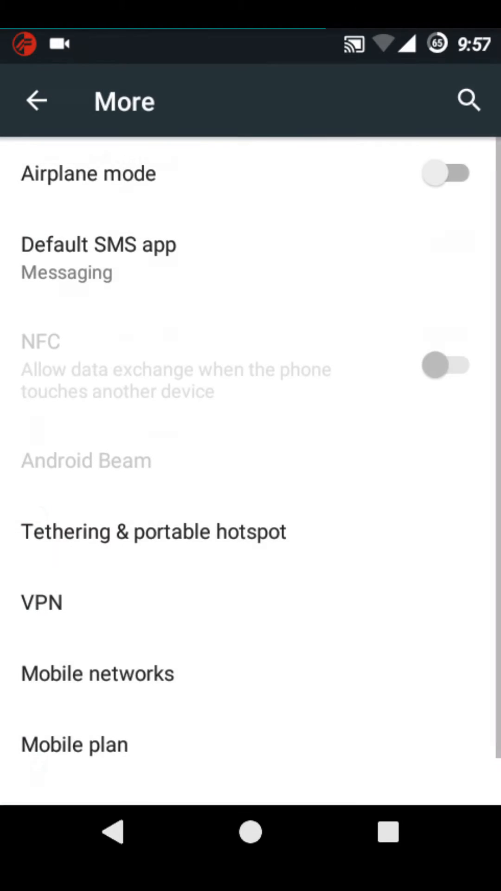
pyautogui.click(113, 832)
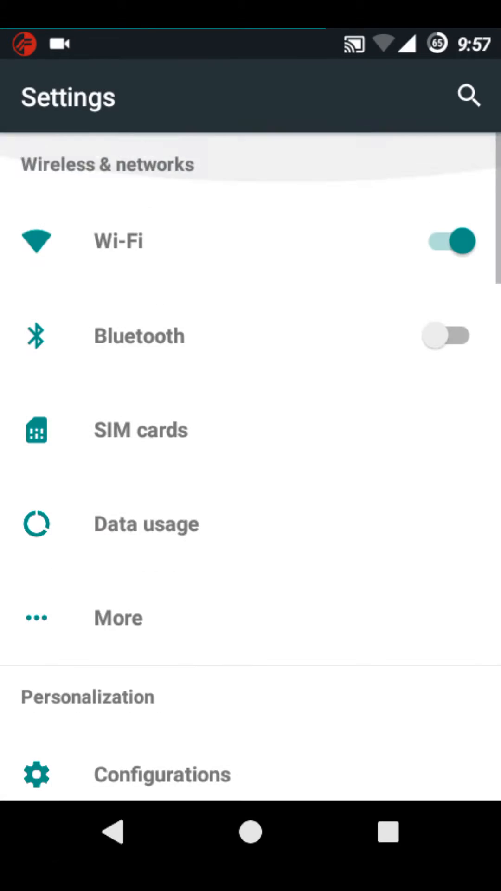
pyautogui.scroll(-5, 250, 446)
pyautogui.scroll(8, 252, 446)
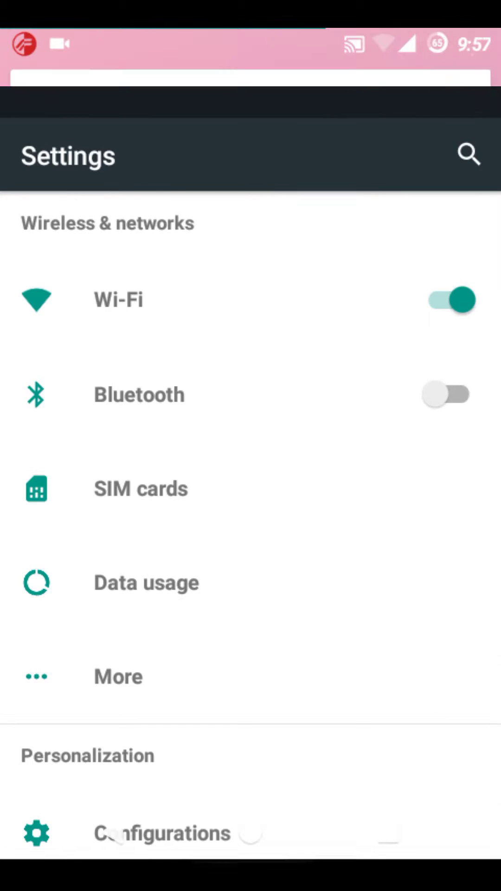
# Pull the shade down to fully expanded quick settings and bring up the running-apps memory panel.
pyautogui.moveTo(251, 42); pyautogui.dragTo(250, 488)
pyautogui.moveTo(251, 139); pyautogui.dragTo(251, 558)
pyautogui.moveTo(251, 279); pyautogui.dragTo(250, 697)
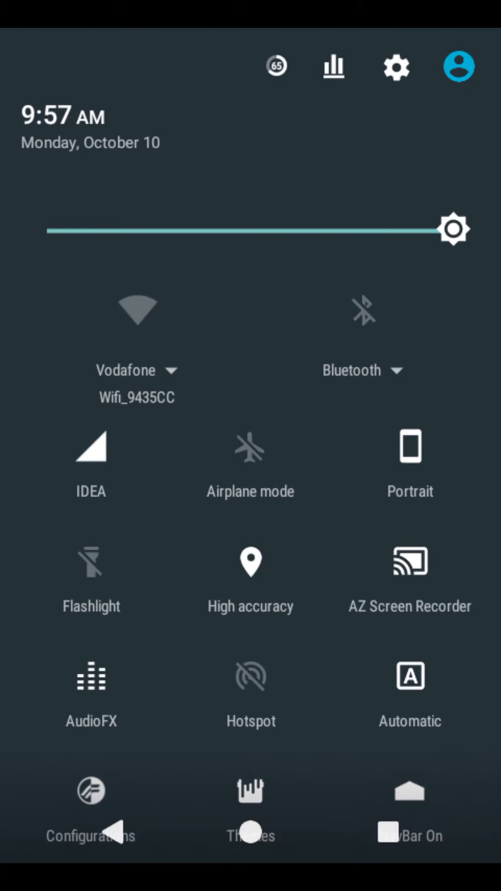
pyautogui.click(333, 66)
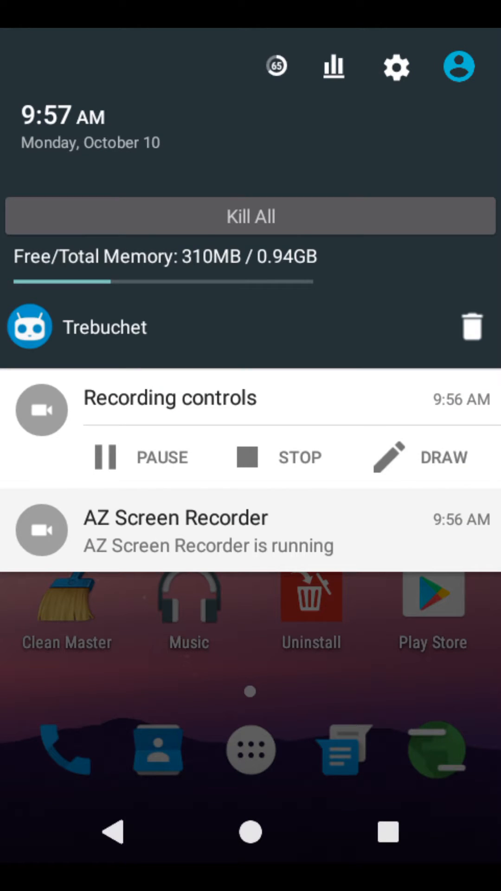
# Kill all running apps from the memory panel, close the shade and show the app list.
pyautogui.click(293, 214)
pyautogui.press('Escape')
pyautogui.click(251, 750)
pyautogui.scroll(-5, 251, 445)
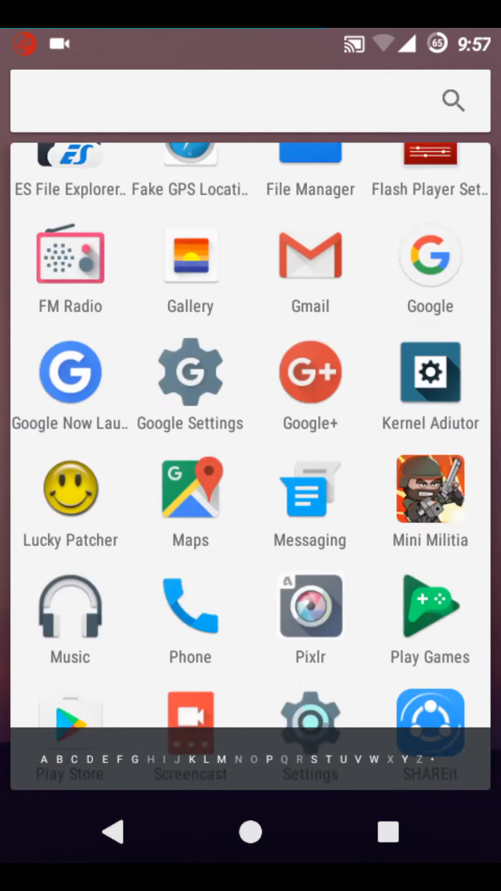
pyautogui.scroll(5, 250, 446)
# Enter a ten-digit number on the Phone dialer keypad, removing one extra digit.
pyautogui.click(251, 833)
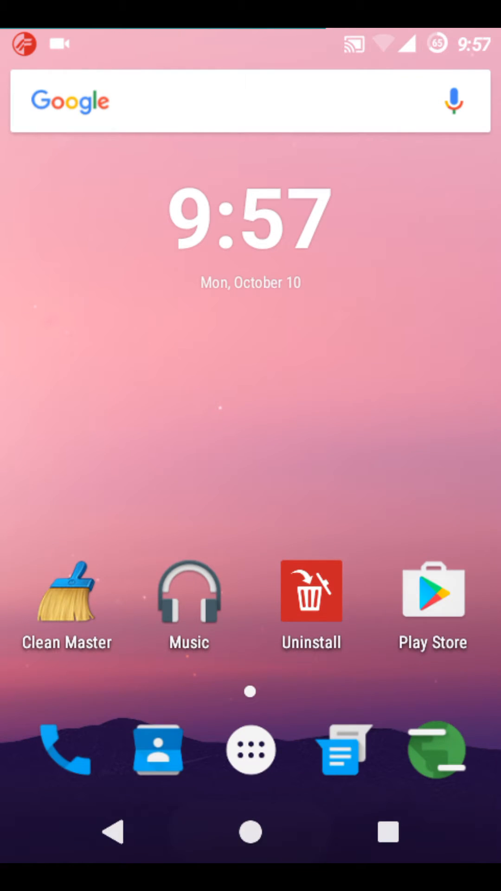
pyautogui.click(66, 749)
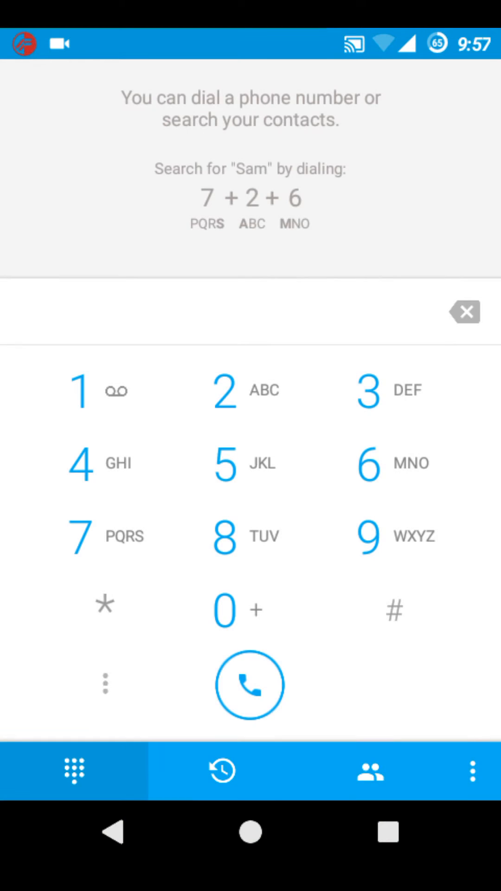
pyautogui.click(224, 538)
pyautogui.click(224, 464)
pyautogui.click(369, 390)
pyautogui.click(224, 391)
pyautogui.click(224, 464)
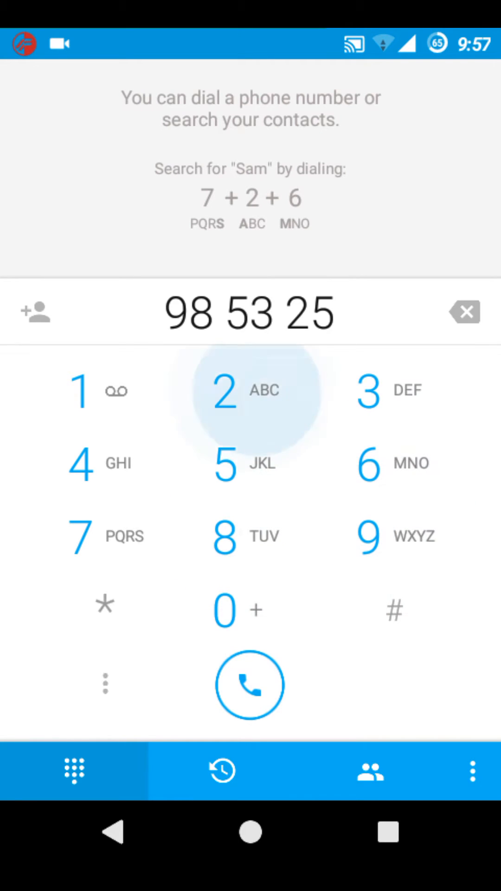
pyautogui.click(224, 538)
pyautogui.click(80, 537)
pyautogui.click(80, 463)
pyautogui.click(224, 390)
pyautogui.click(465, 312)
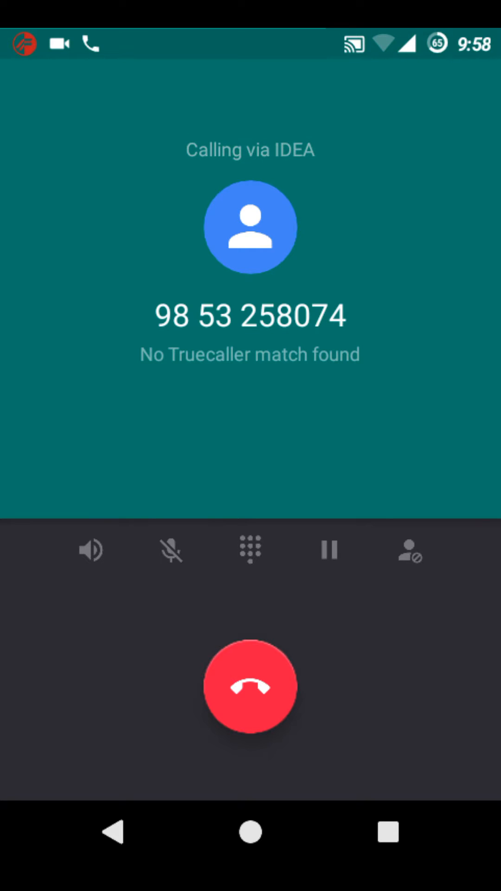
# End the placed call and leave the dialer for the home screen.
pyautogui.click(250, 686)
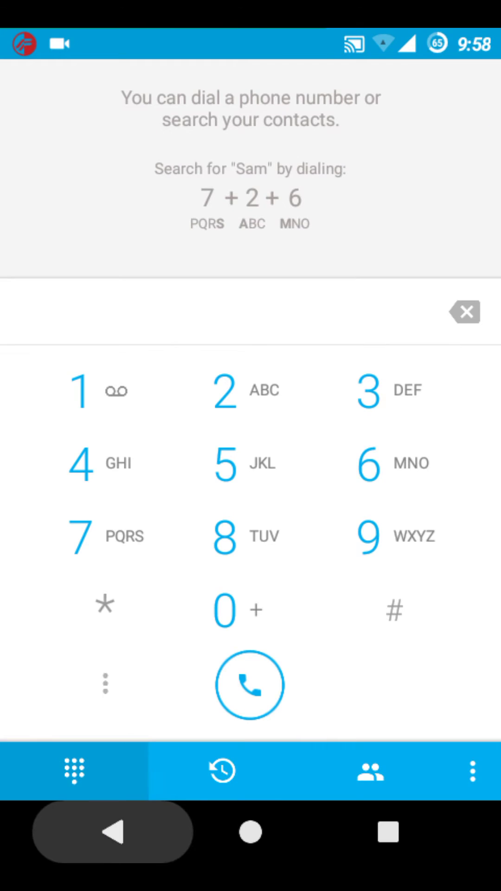
pyautogui.click(114, 832)
pyautogui.click(251, 748)
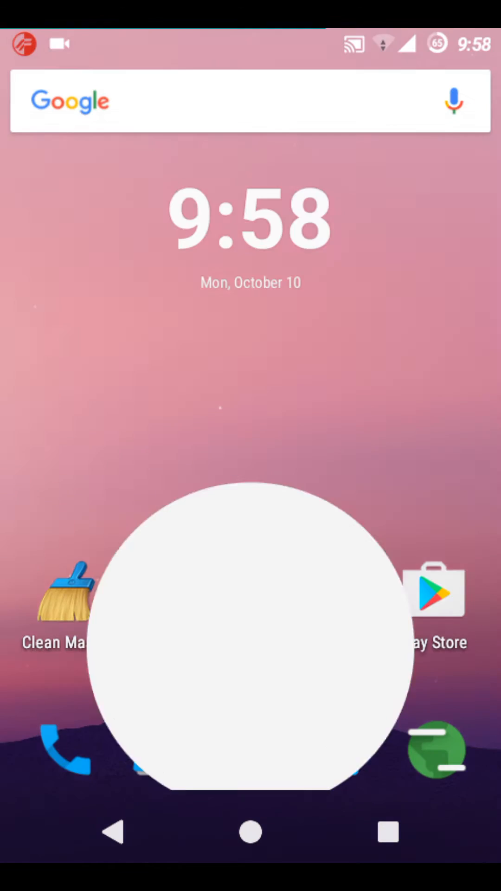
pyautogui.click(190, 209)
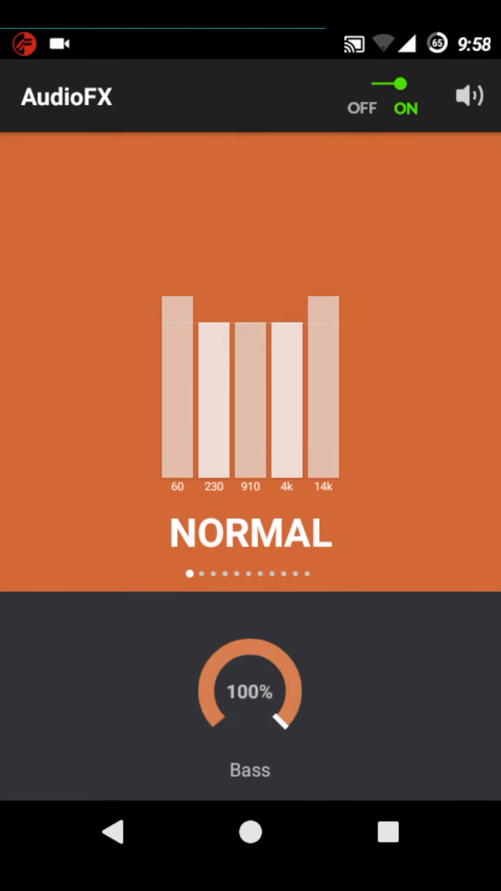
pyautogui.moveTo(383, 383); pyautogui.dragTo(139, 383)
pyautogui.moveTo(383, 383)
pyautogui.mouseDown()
pyautogui.moveTo(140, 382)
pyautogui.moveTo(417, 383)
pyautogui.mouseUp()
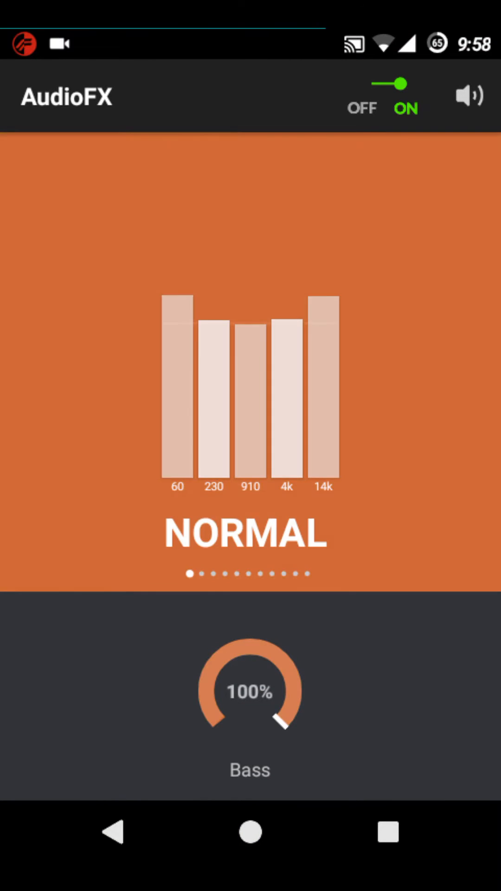
pyautogui.click(113, 833)
pyautogui.scroll(-8, 250, 445)
pyautogui.scroll(-3, 251, 445)
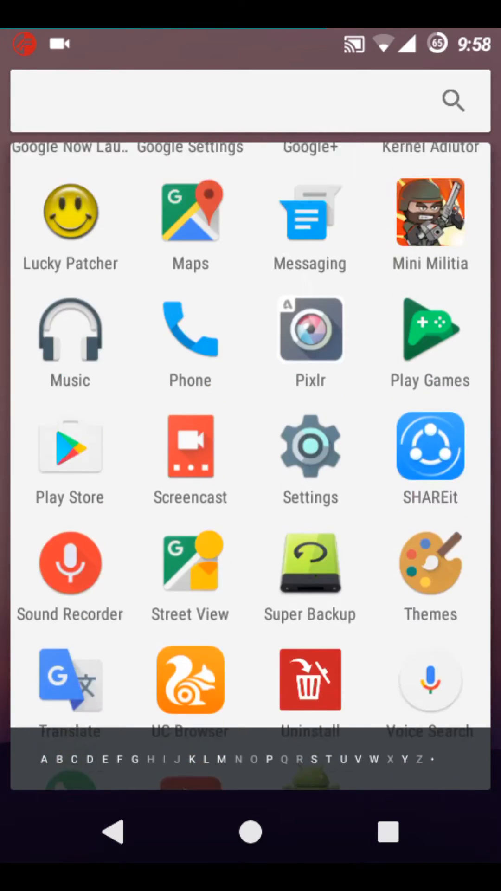
pyautogui.scroll(5, 251, 446)
pyautogui.scroll(4, 251, 445)
pyautogui.scroll(2, 251, 446)
pyautogui.click(310, 473)
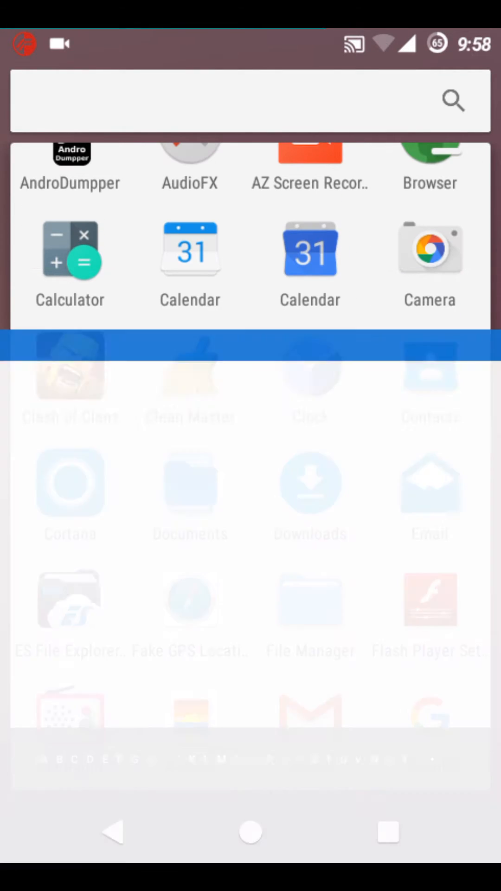
pyautogui.scroll(-4, 251, 445)
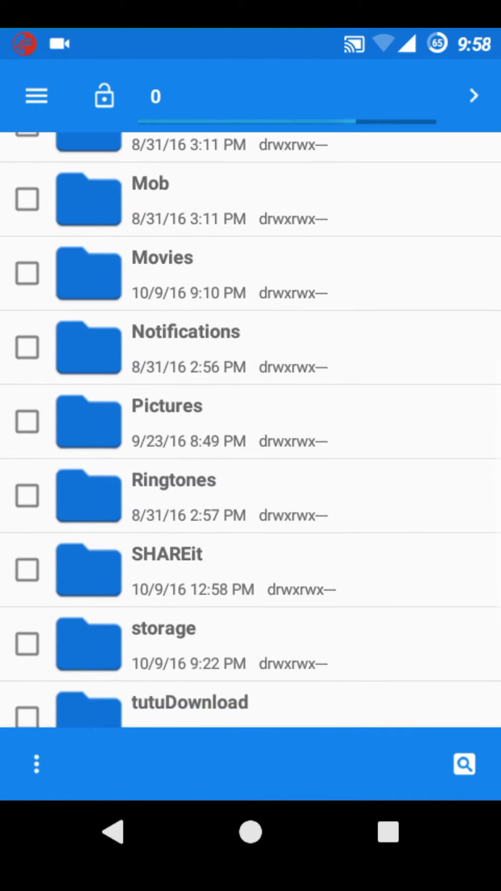
pyautogui.scroll(-3, 251, 446)
pyautogui.click(251, 832)
pyautogui.click(251, 751)
pyautogui.scroll(-3, 251, 446)
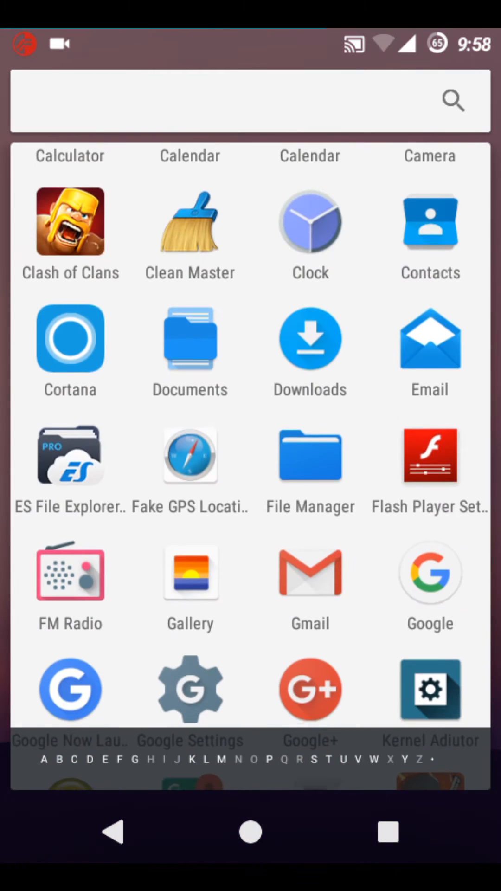
pyautogui.scroll(-1, 251, 446)
pyautogui.scroll(-3, 251, 446)
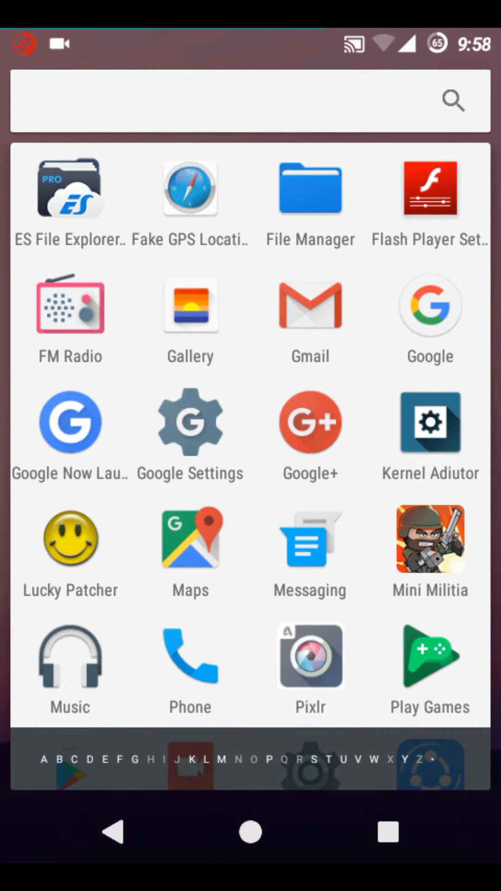
pyautogui.click(190, 316)
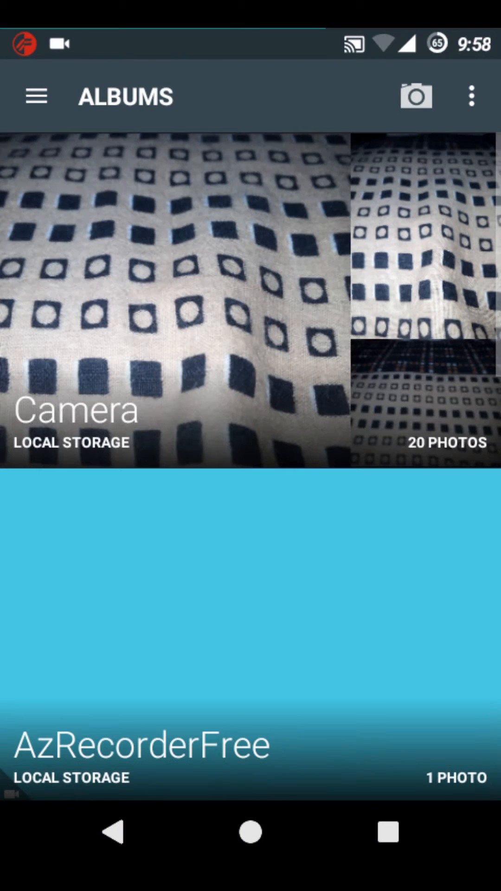
pyautogui.click(250, 832)
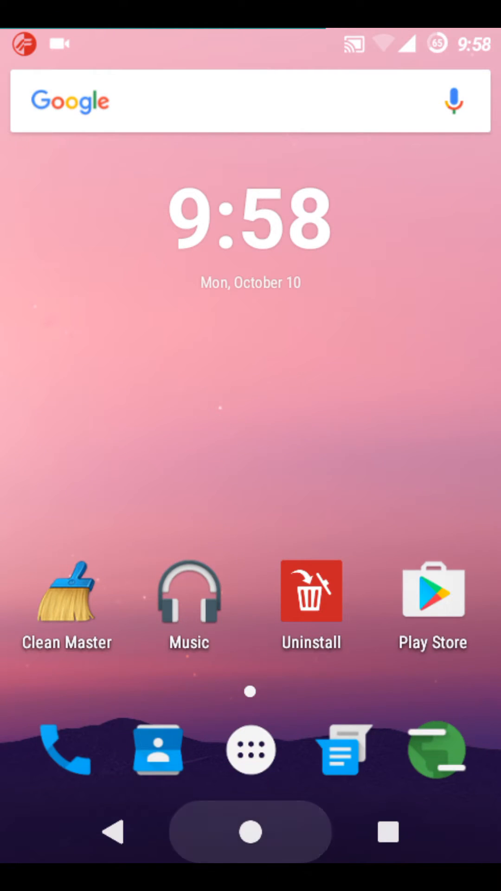
# Launch the Camera from the app drawer, then clear all apps from the recents overview.
pyautogui.click(251, 750)
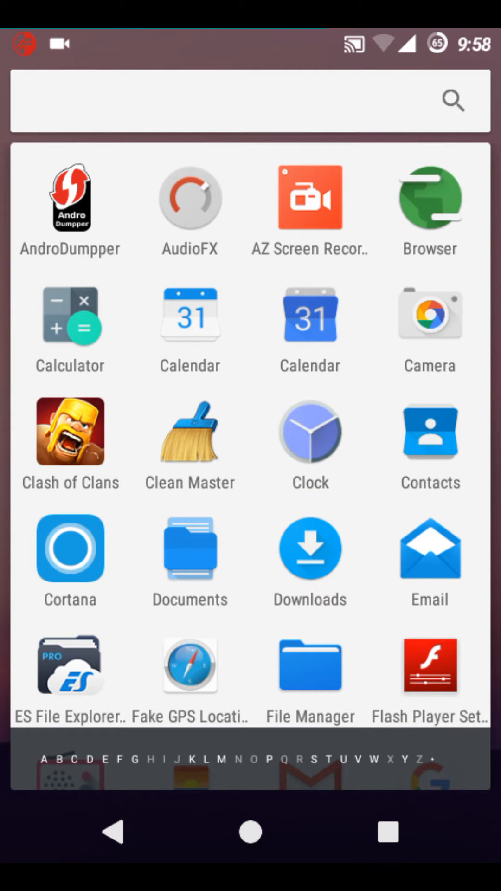
pyautogui.click(429, 317)
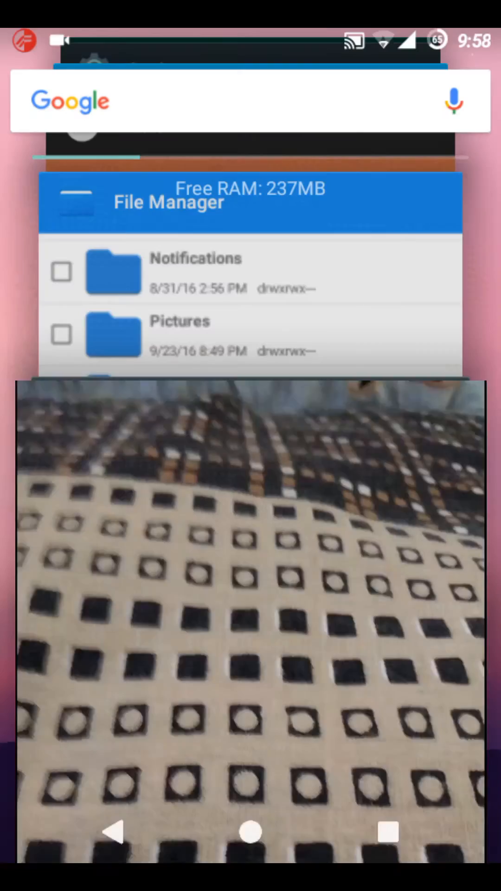
pyautogui.click(251, 769)
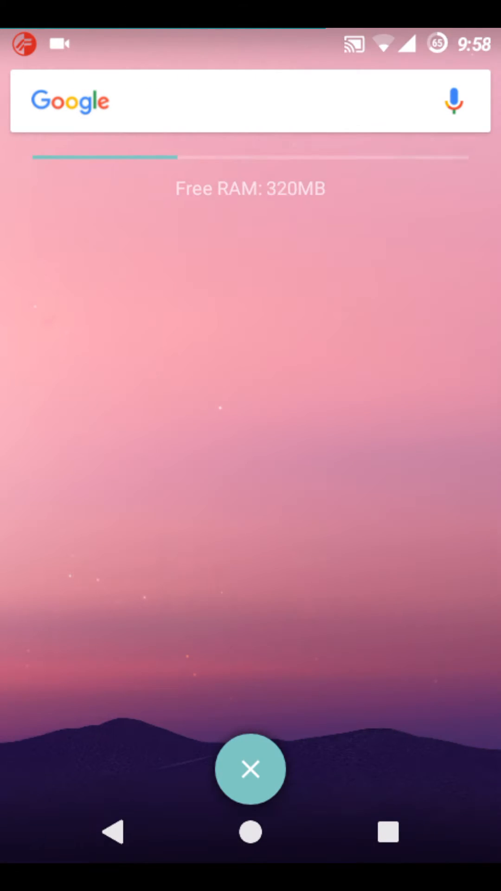
# Reach the Status Bar settings under Settings > Configurations.
pyautogui.click(251, 750)
pyautogui.scroll(-5, 251, 446)
pyautogui.scroll(-5, 251, 446)
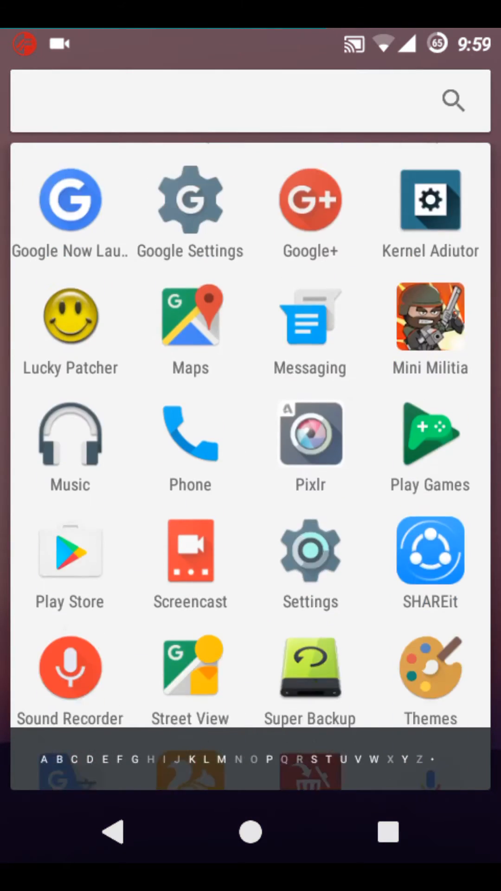
pyautogui.scroll(-5, 251, 446)
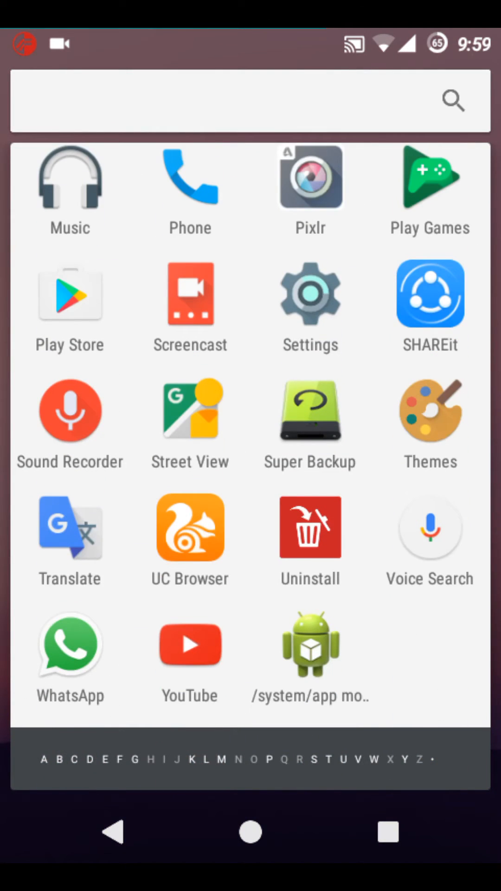
pyautogui.click(311, 307)
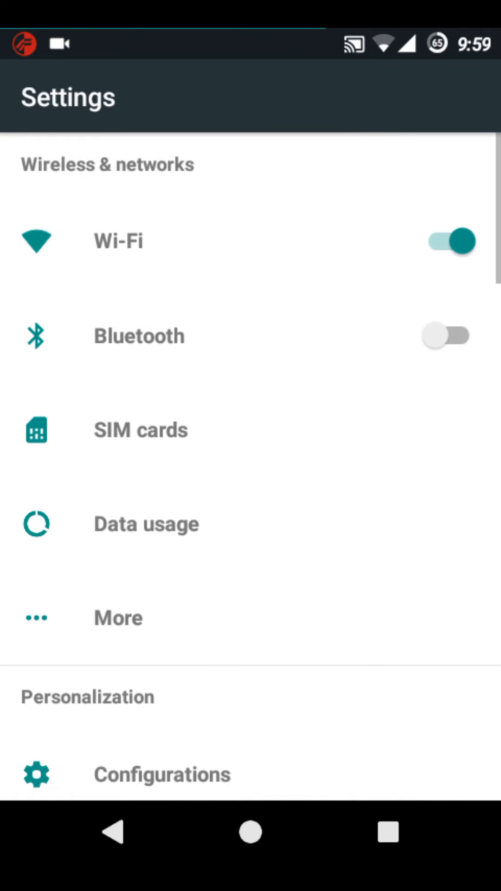
pyautogui.scroll(-2, 251, 446)
pyautogui.scroll(-4, 251, 446)
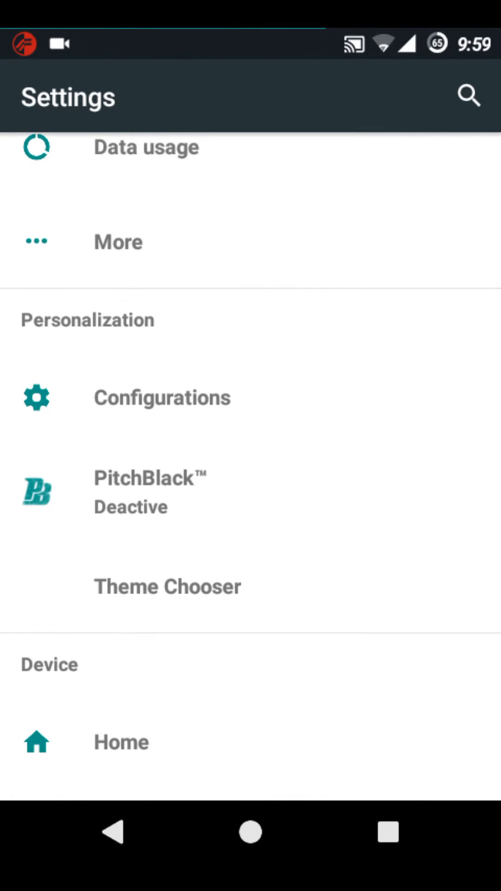
pyautogui.click(162, 397)
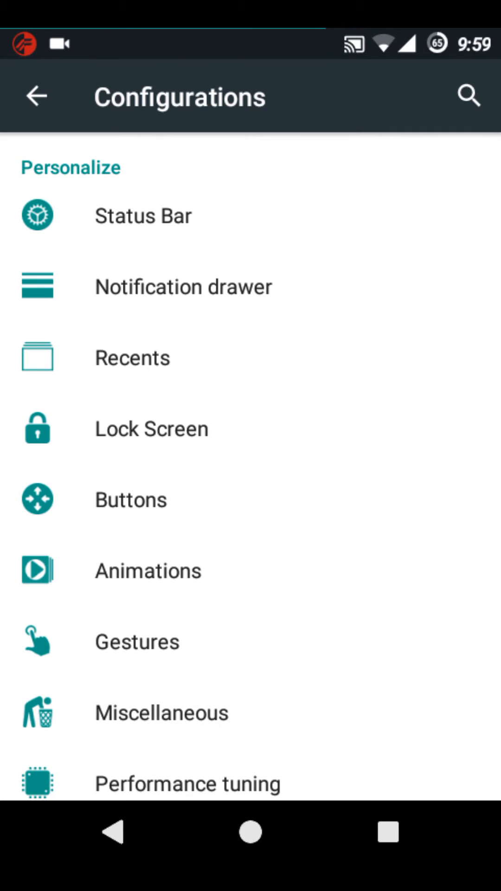
pyautogui.click(143, 215)
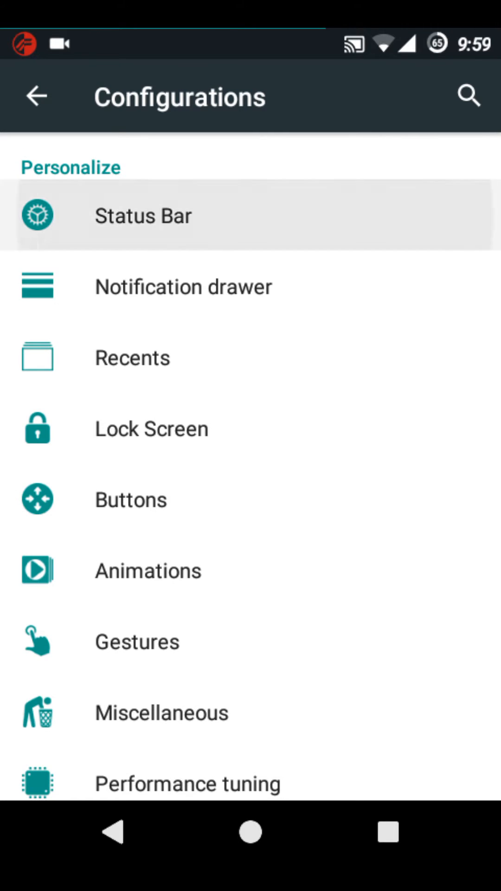
pyautogui.scroll(-4, 250, 445)
pyautogui.scroll(-5, 251, 446)
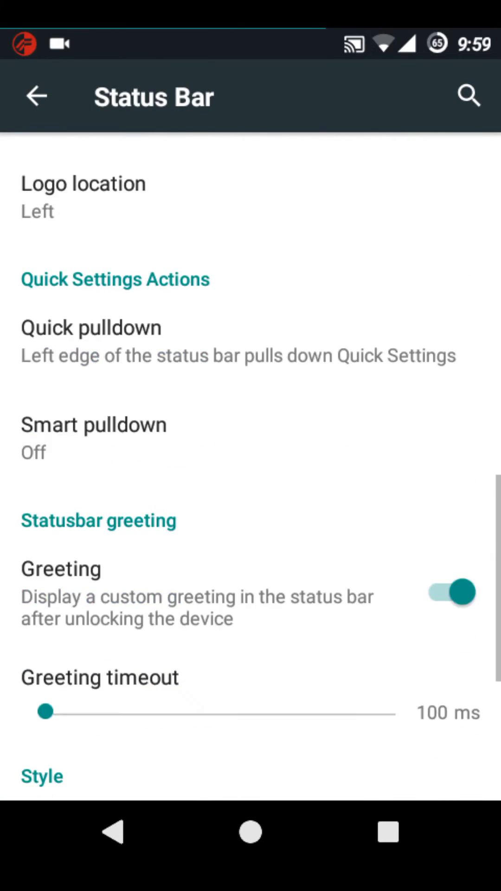
pyautogui.scroll(-2, 251, 446)
pyautogui.scroll(3, 251, 446)
pyautogui.scroll(1, 251, 445)
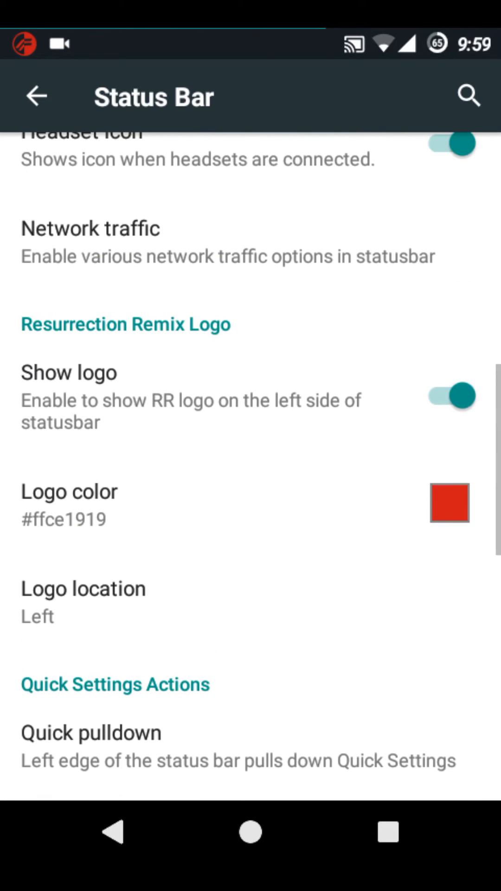
# Enable Show logo, move the RR logo to Right then back to Left, and return to Configurations.
pyautogui.click(251, 398)
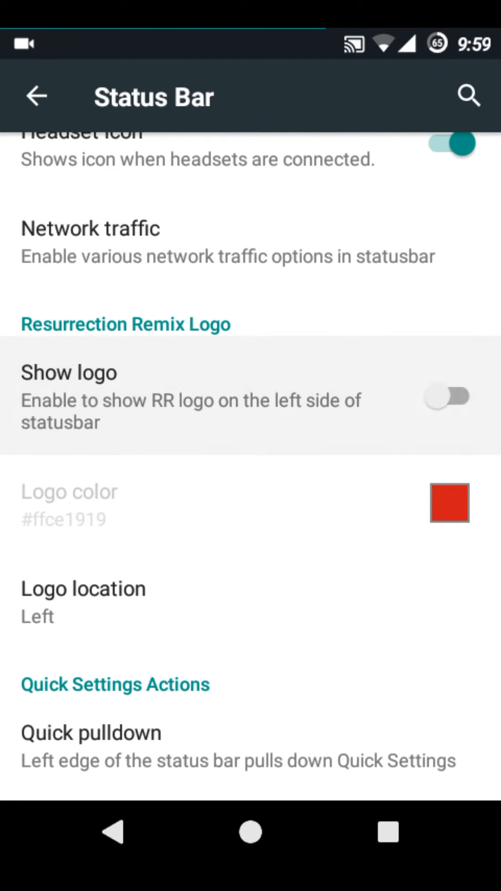
pyautogui.click(251, 397)
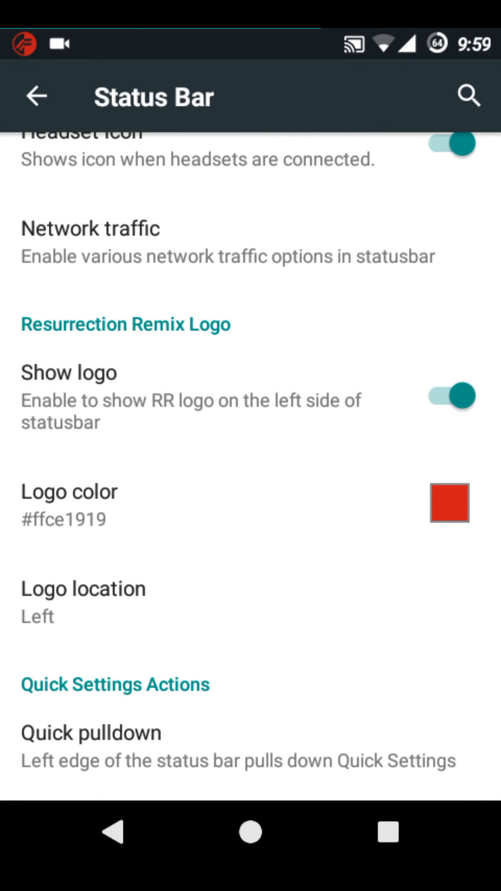
pyautogui.click(251, 602)
pyautogui.click(84, 448)
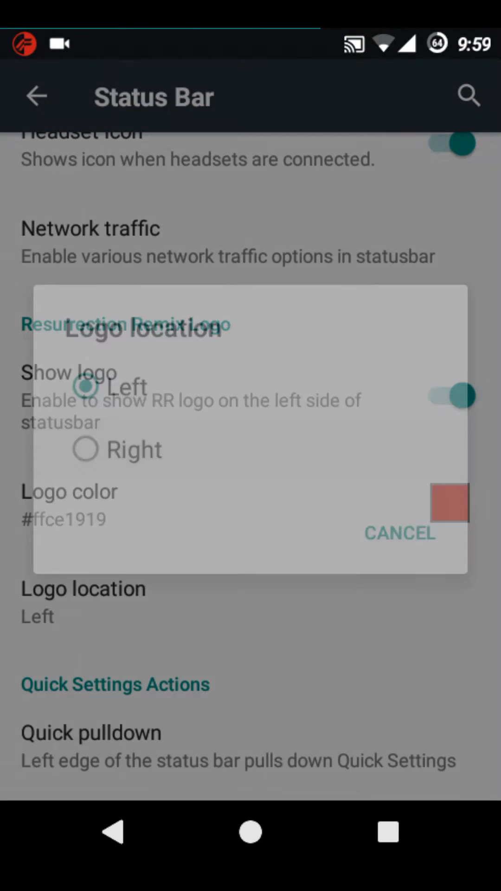
pyautogui.click(250, 602)
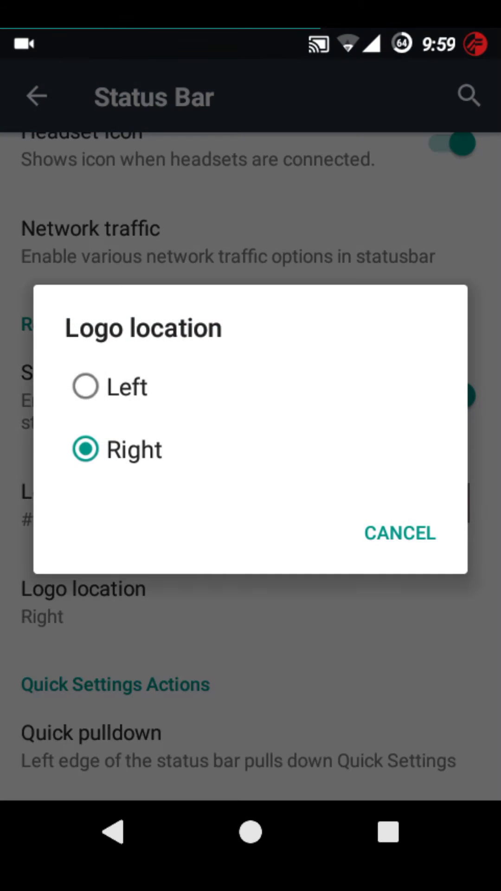
pyautogui.click(84, 387)
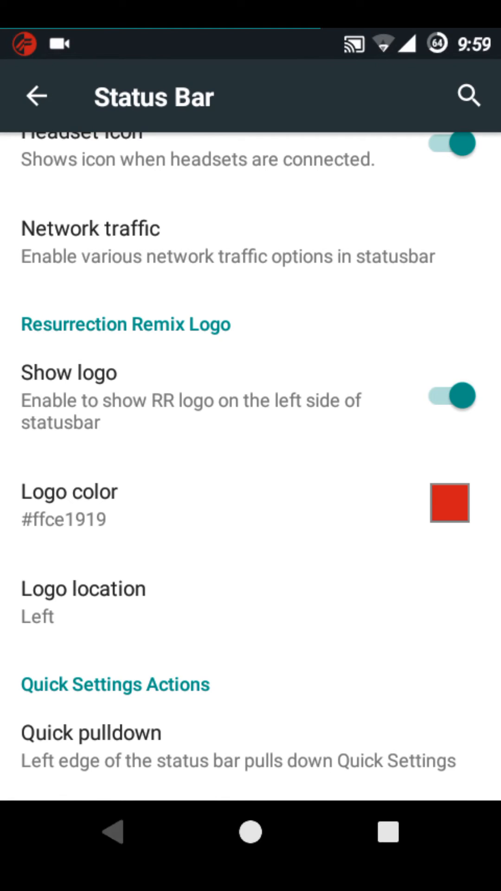
pyautogui.scroll(3, 251, 445)
pyautogui.scroll(5, 251, 445)
pyautogui.scroll(-4, 251, 445)
pyautogui.scroll(-10, 250, 446)
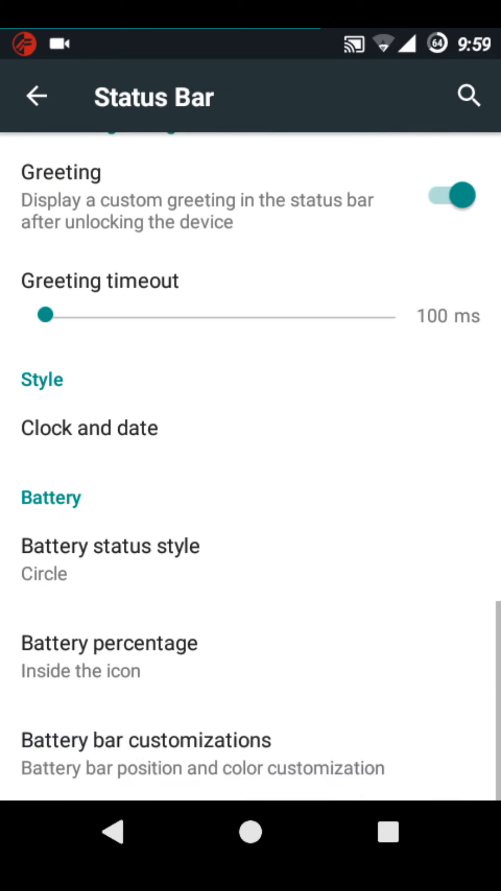
pyautogui.click(113, 832)
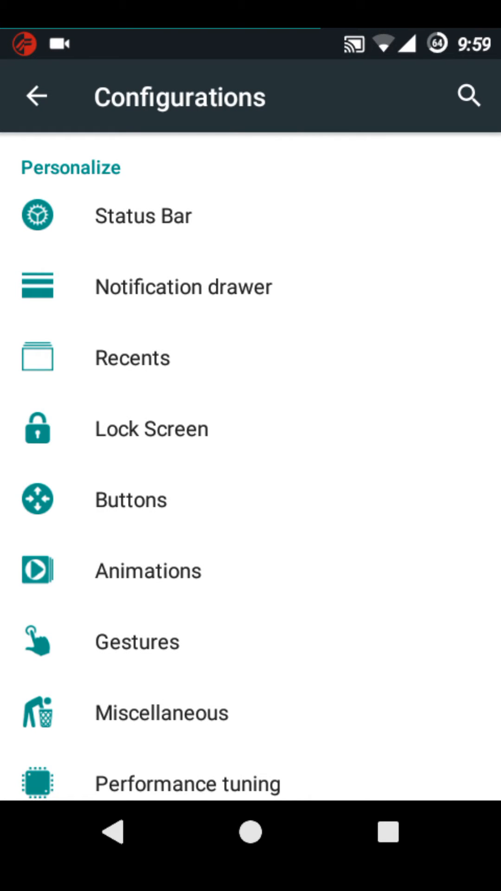
# Browse the Notification drawer and Lock Screen settings without changes, returning to Configurations.
pyautogui.click(184, 286)
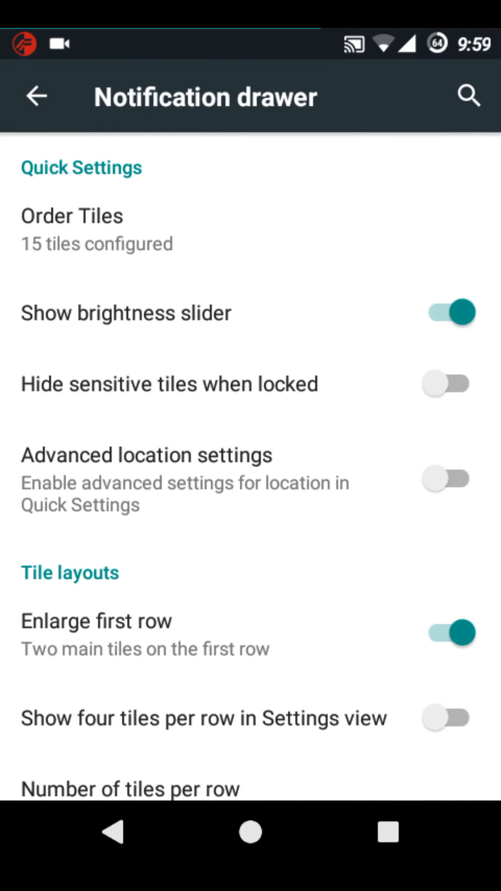
pyautogui.scroll(-5, 251, 446)
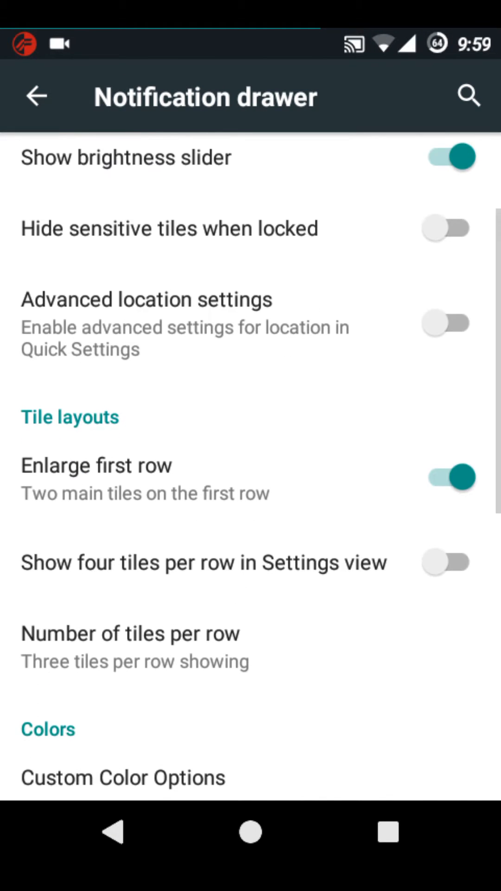
pyautogui.scroll(-8, 251, 446)
pyautogui.scroll(-4, 250, 446)
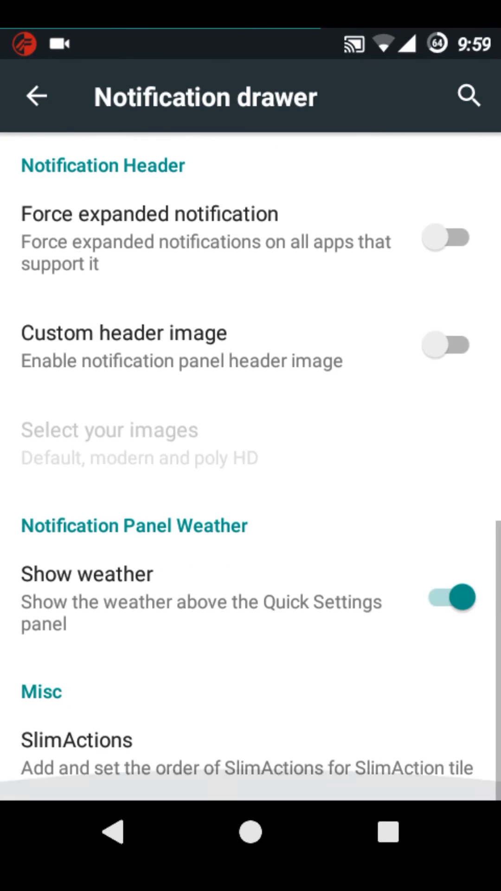
pyautogui.click(113, 833)
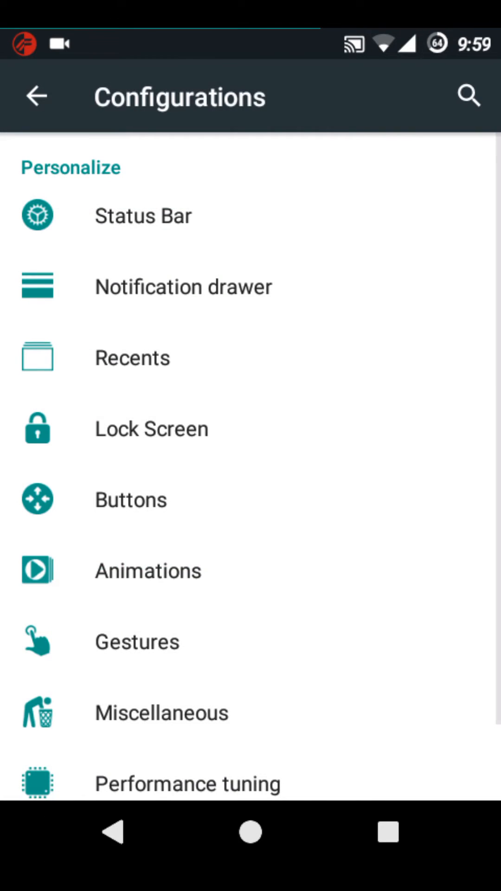
pyautogui.click(152, 429)
pyautogui.click(351, 457)
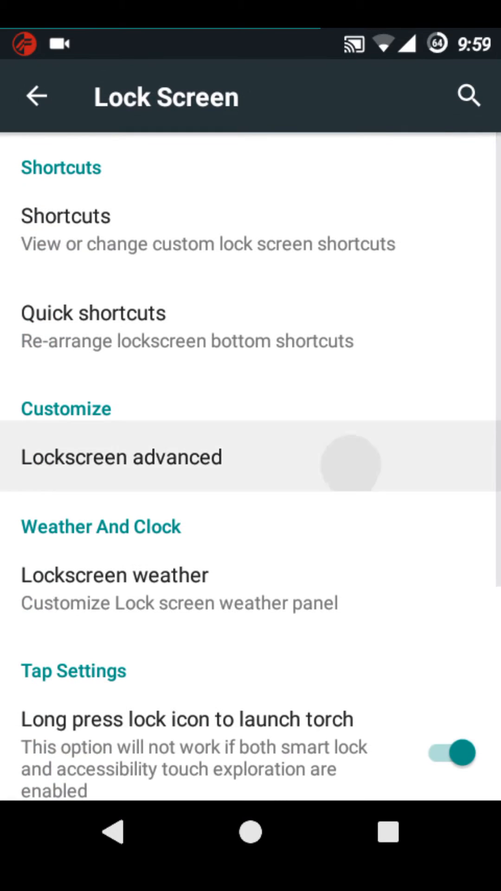
pyautogui.scroll(-2, 309, 471)
pyautogui.scroll(-2, 308, 472)
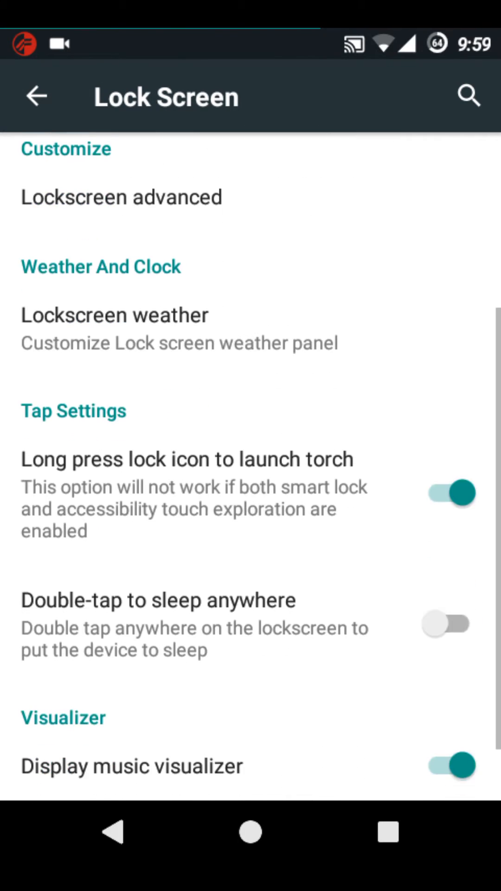
pyautogui.scroll(-2, 251, 488)
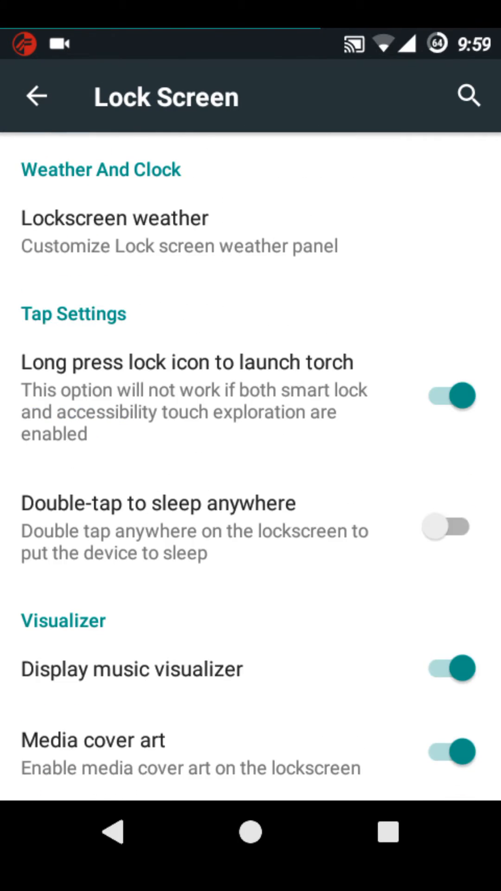
pyautogui.scroll(-1, 251, 526)
pyautogui.scroll(-1, 250, 526)
pyautogui.scroll(-1, 251, 752)
pyautogui.scroll(-1, 251, 527)
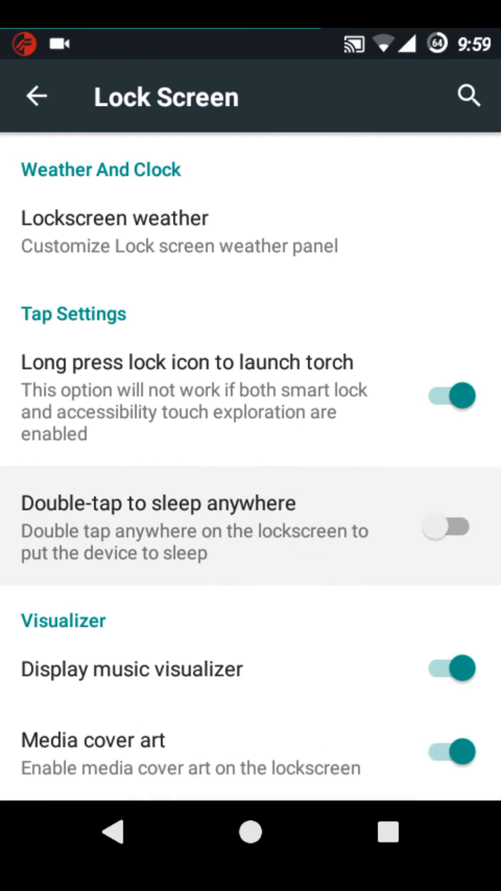
pyautogui.scroll(2, 250, 526)
pyautogui.scroll(1, 250, 527)
pyautogui.scroll(1, 251, 487)
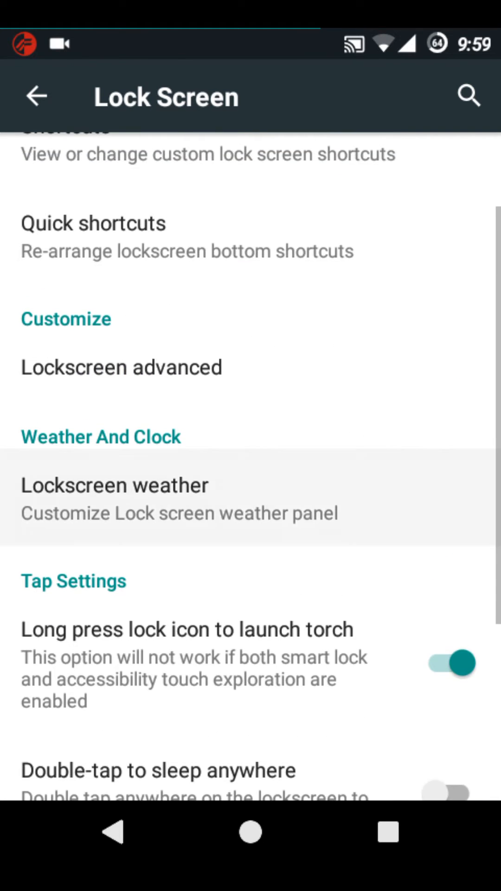
pyautogui.scroll(1, 251, 488)
pyautogui.click(113, 832)
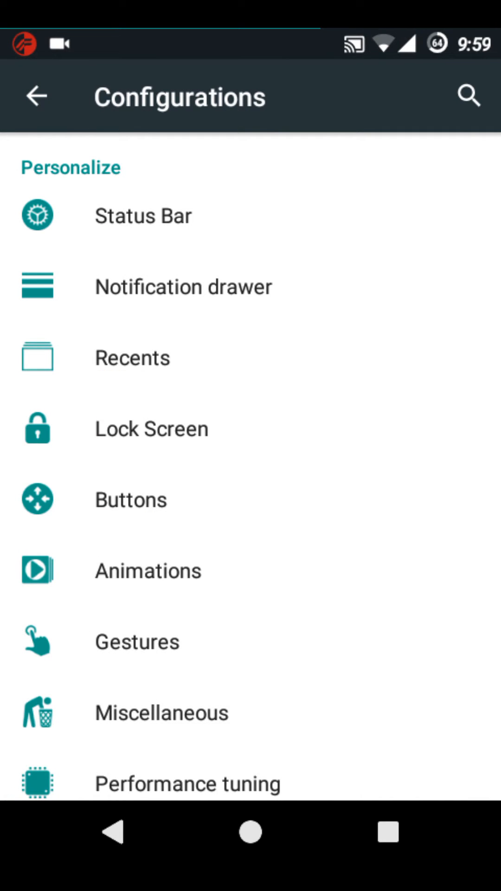
pyautogui.click(131, 499)
pyautogui.scroll(-1, 250, 488)
pyautogui.scroll(-2, 250, 488)
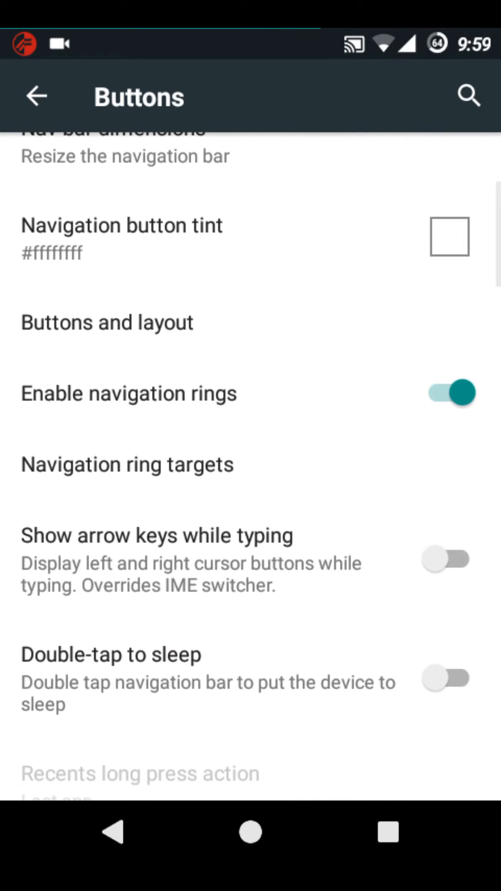
pyautogui.scroll(-1, 251, 488)
pyautogui.scroll(-2, 251, 529)
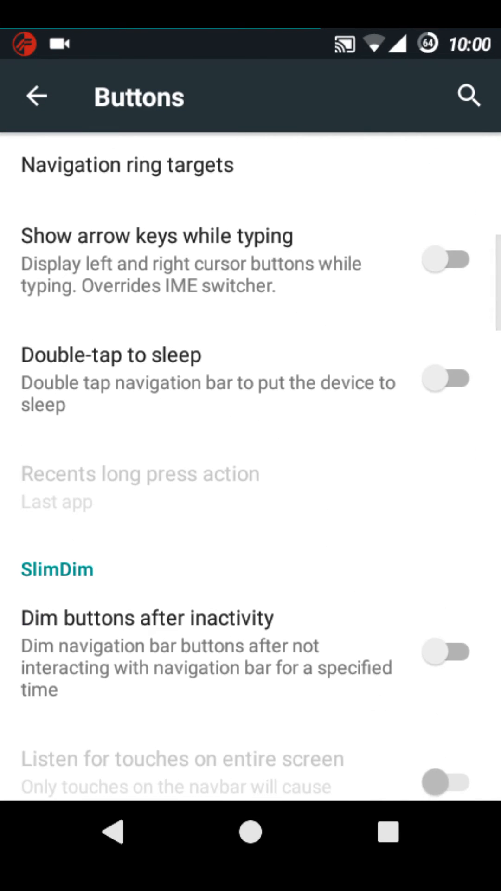
pyautogui.scroll(-3, 251, 627)
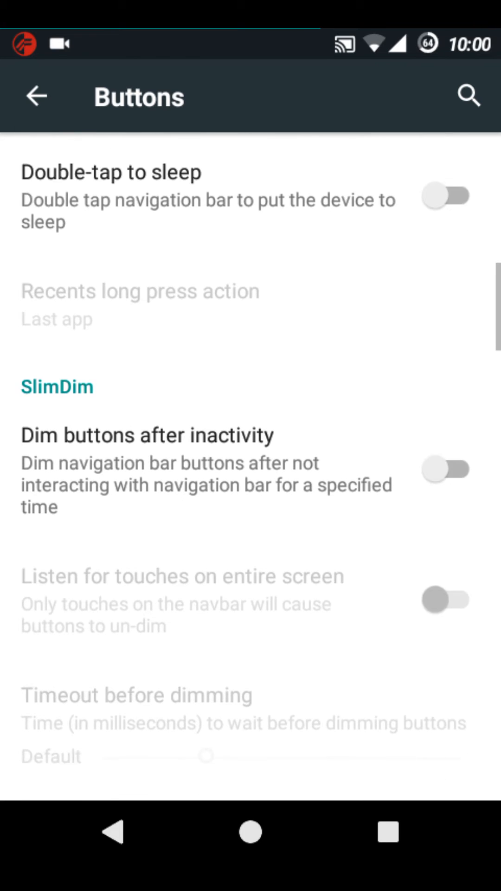
pyautogui.scroll(-1, 251, 557)
pyautogui.scroll(-2, 250, 487)
pyautogui.scroll(-1, 251, 488)
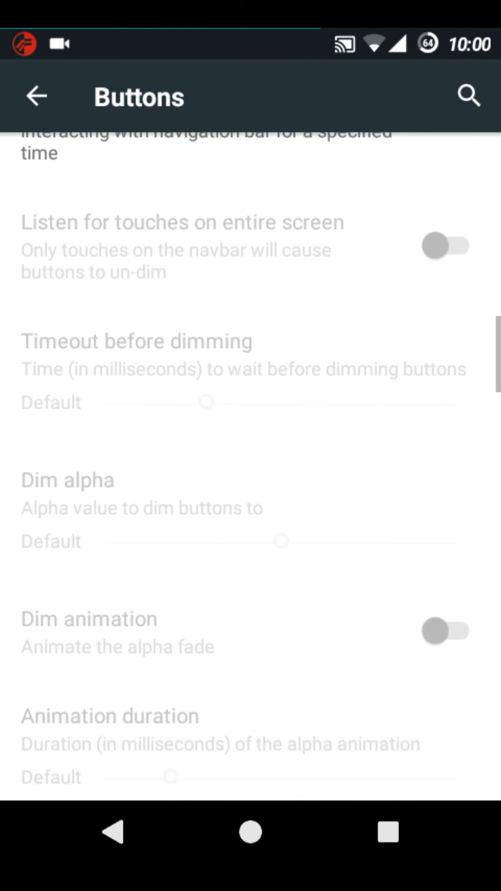
pyautogui.scroll(2, 251, 488)
pyautogui.scroll(8, 250, 487)
pyautogui.scroll(1, 250, 418)
pyautogui.click(113, 832)
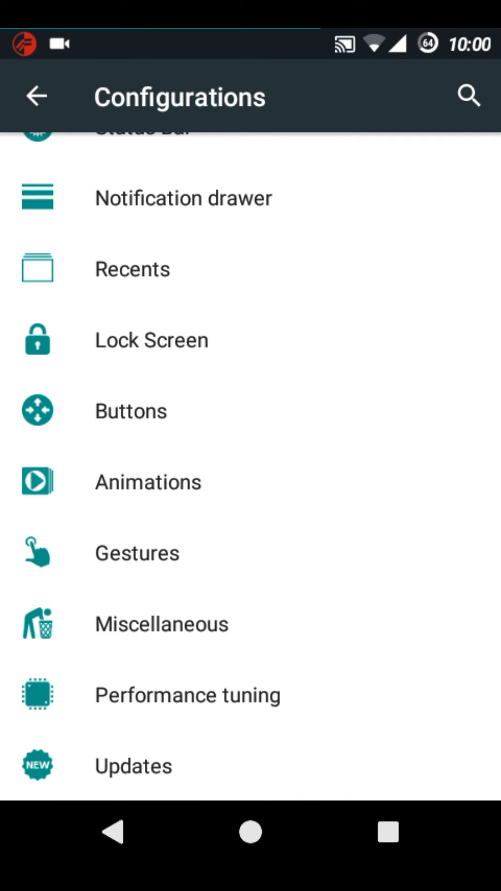
# Peek at the shade, then view the Gestures and Miscellaneous settings and back out to Configurations.
pyautogui.moveTo(251, 41); pyautogui.dragTo(251, 418)
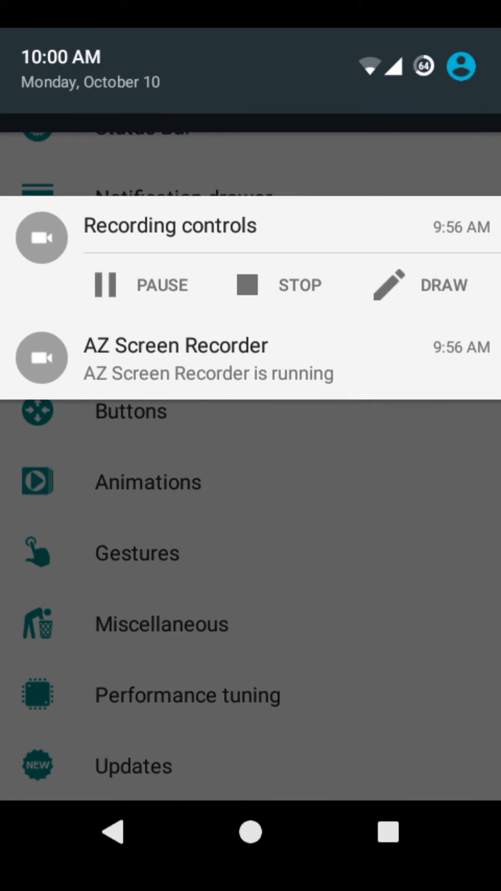
pyautogui.moveTo(251, 487); pyautogui.dragTo(251, 70)
pyautogui.click(251, 553)
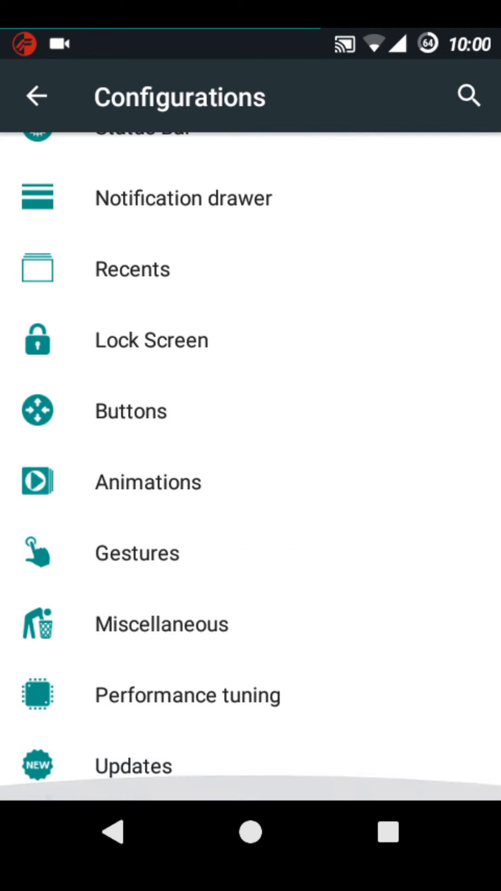
pyautogui.click(137, 554)
pyautogui.click(113, 832)
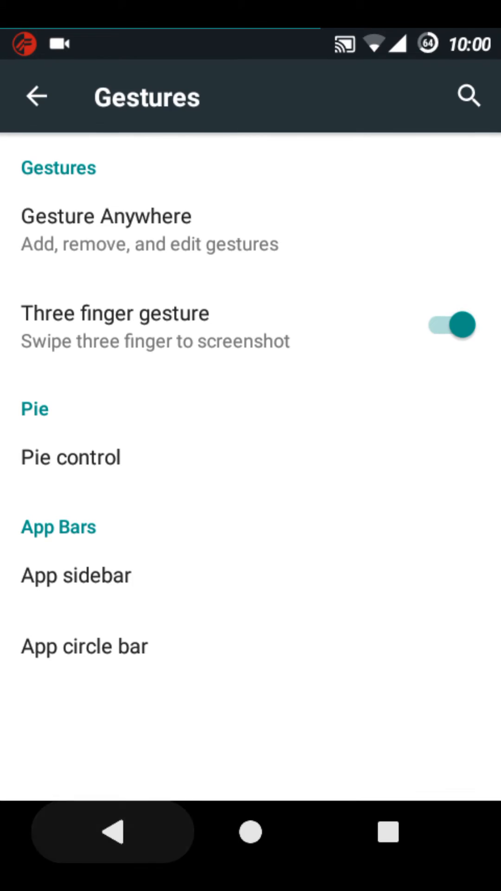
pyautogui.click(161, 624)
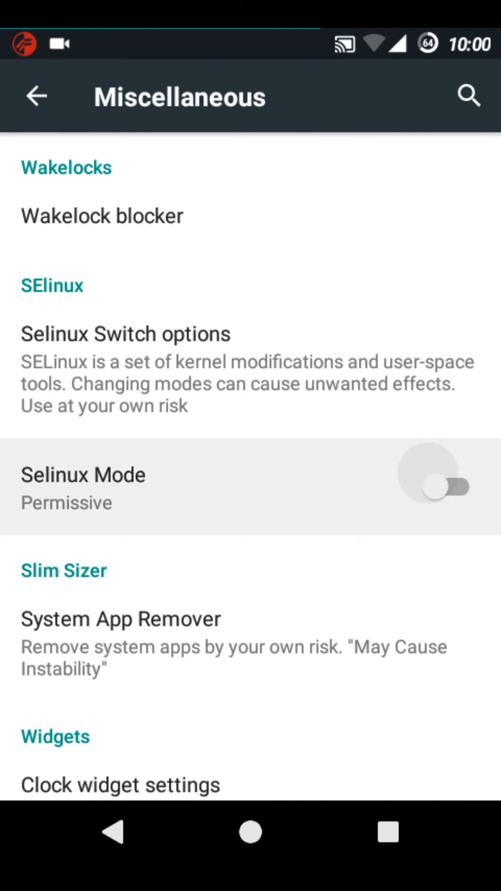
pyautogui.scroll(-3, 250, 488)
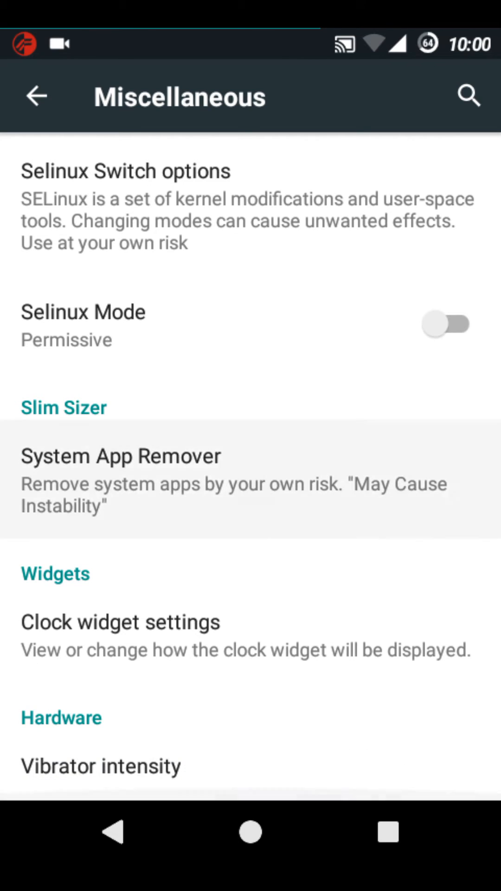
pyautogui.click(114, 832)
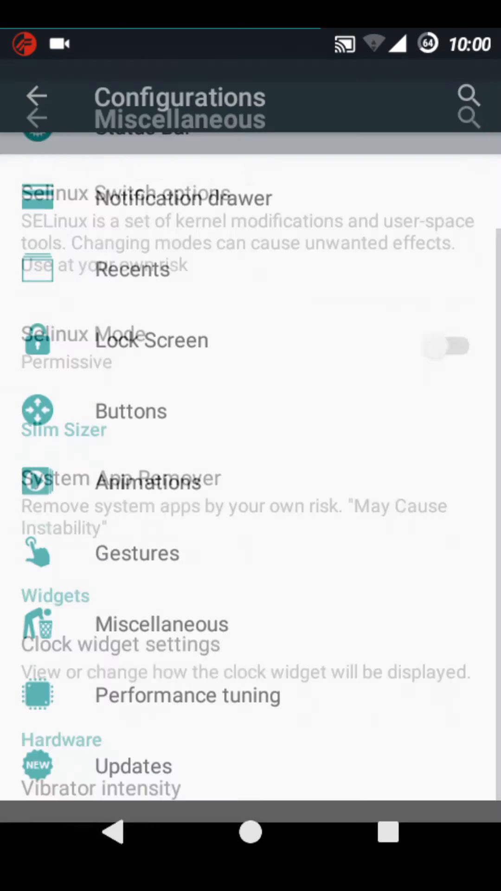
pyautogui.click(187, 695)
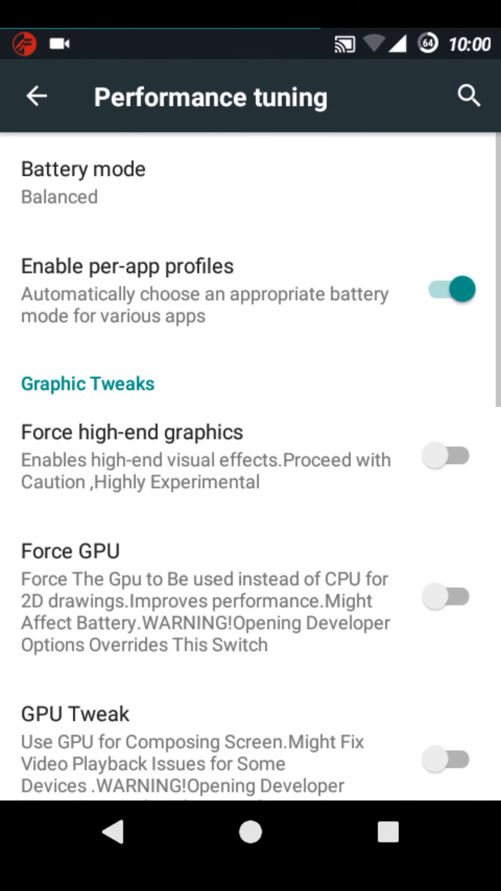
pyautogui.scroll(-5, 251, 487)
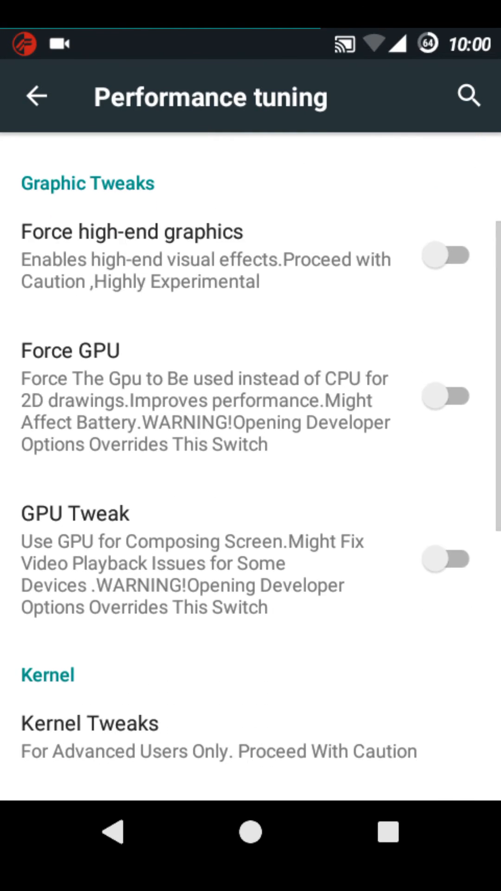
pyautogui.scroll(-5, 251, 487)
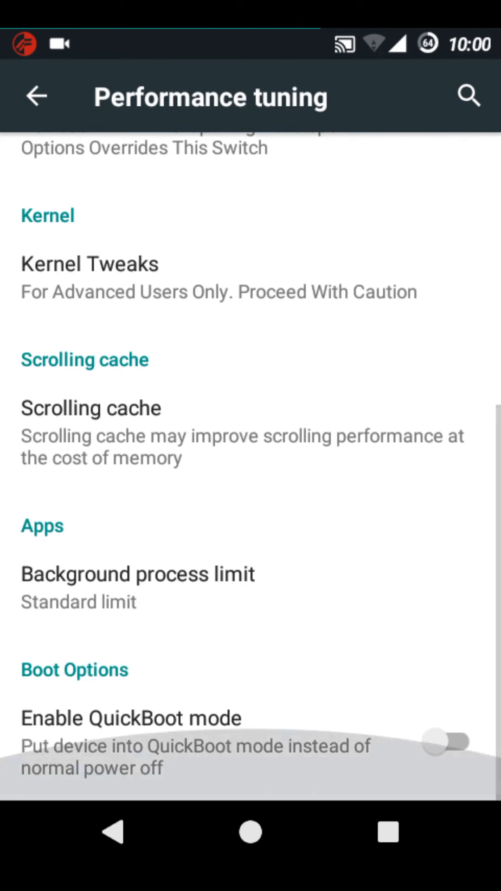
pyautogui.scroll(8, 250, 487)
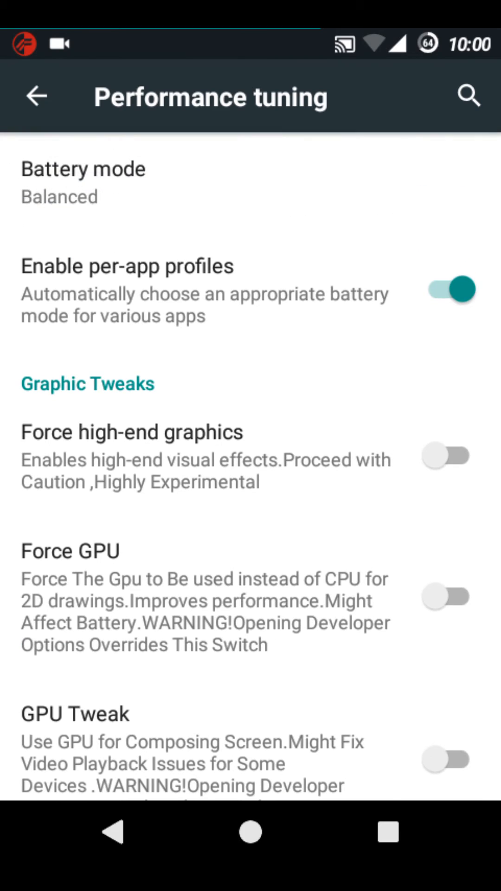
pyautogui.click(113, 832)
pyautogui.click(133, 766)
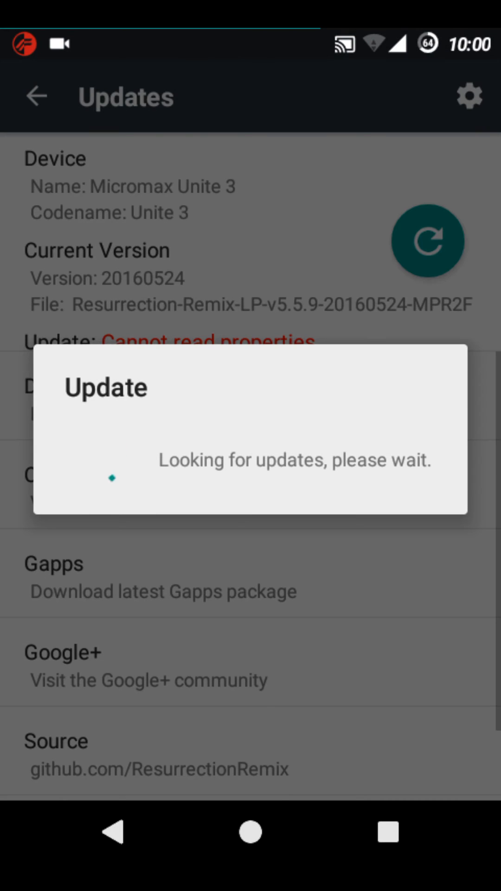
pyautogui.scroll(-2, 250, 557)
pyautogui.scroll(3, 251, 557)
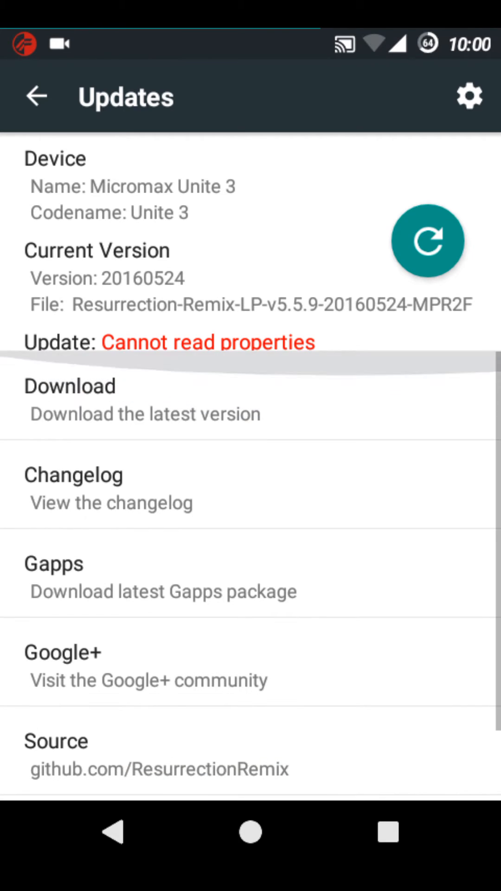
pyautogui.scroll(-2, 250, 556)
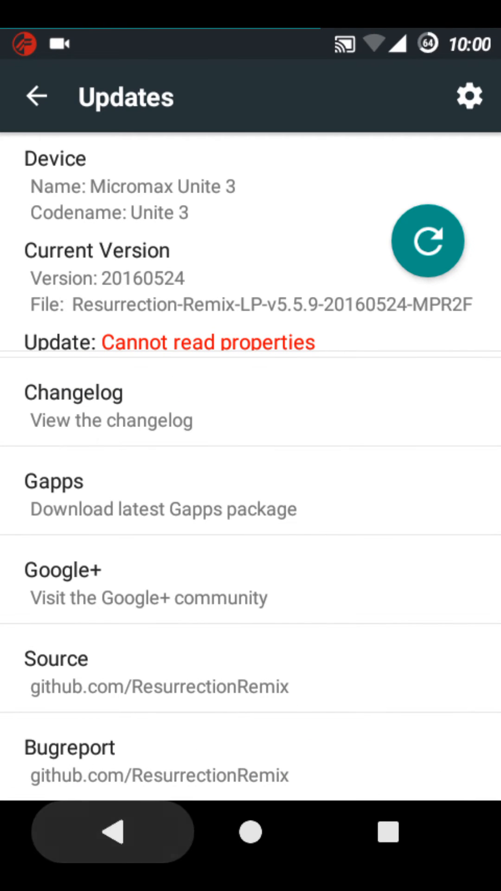
pyautogui.click(113, 833)
pyautogui.scroll(3, 251, 488)
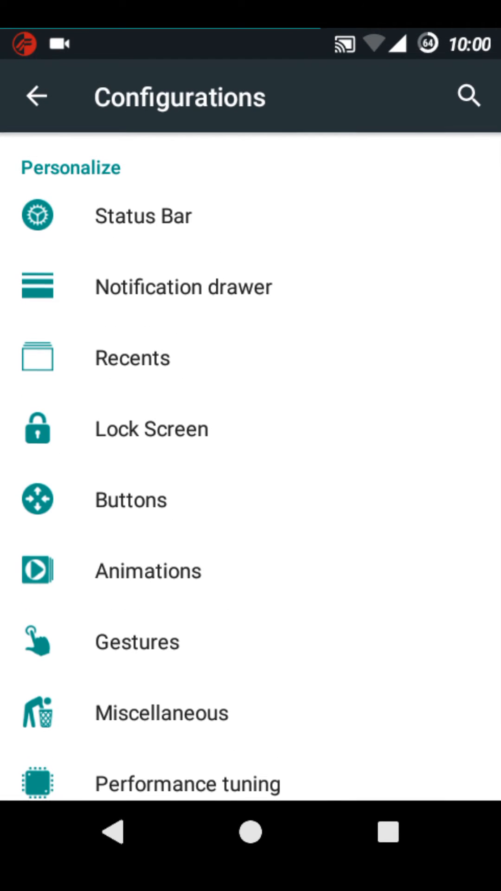
pyautogui.click(113, 832)
pyautogui.scroll(-3, 251, 488)
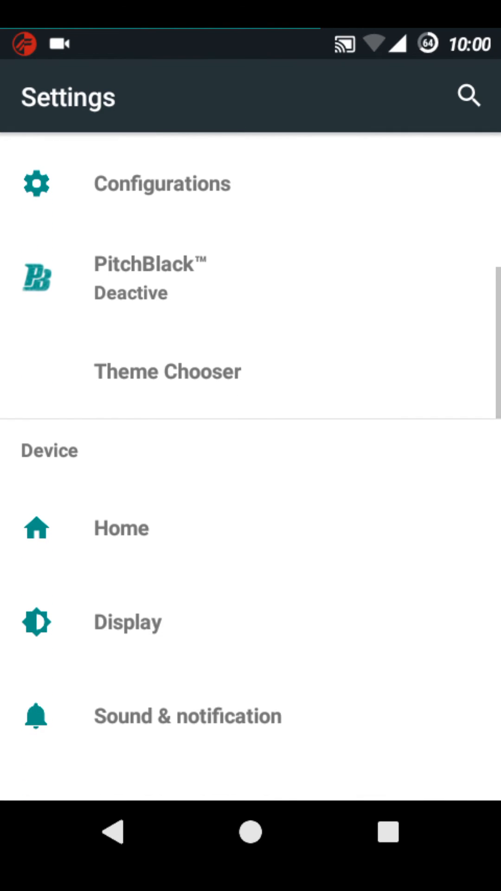
# In Theme Chooser apply the default System theme in place of Android N, then go home to the app list.
pyautogui.click(251, 372)
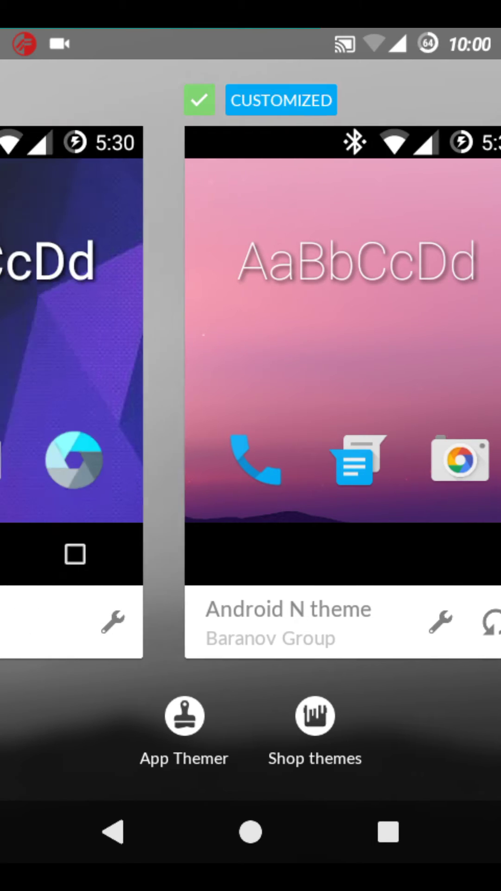
pyautogui.moveTo(140, 348); pyautogui.dragTo(418, 348)
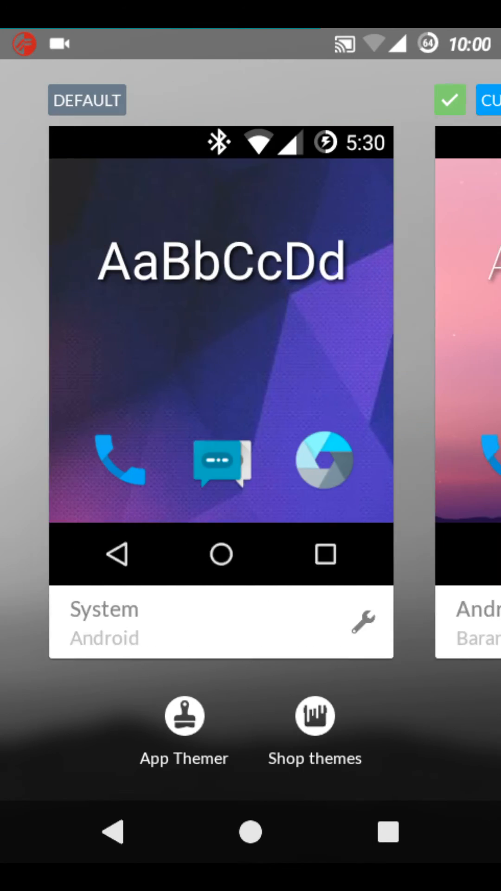
pyautogui.click(237, 334)
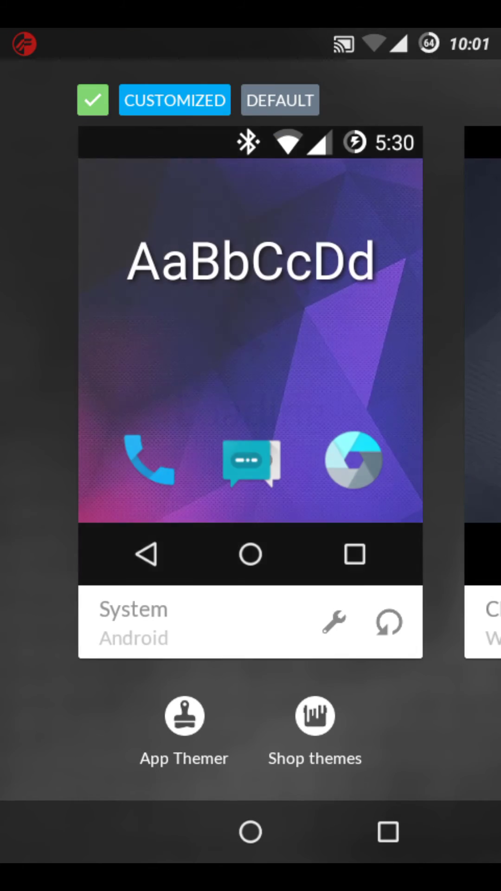
pyautogui.click(251, 832)
pyautogui.click(251, 832)
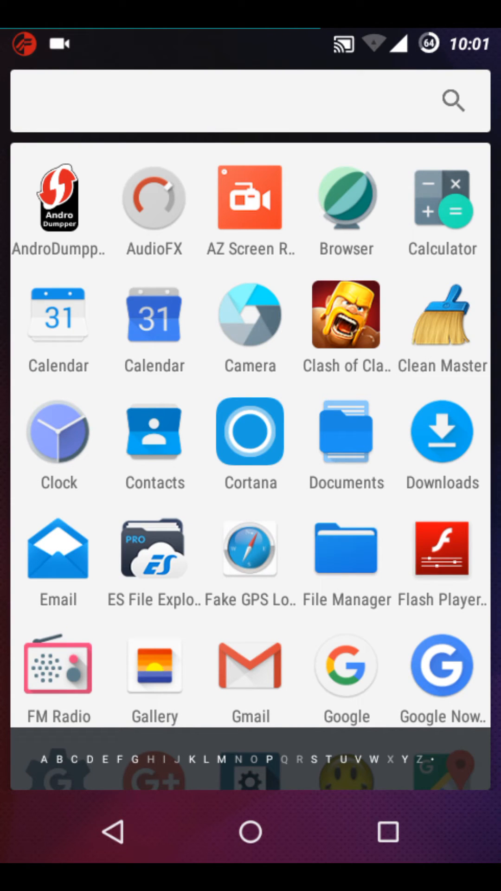
# Dismiss the quick settings panel and flick the app list open and closed on the home screen.
pyautogui.moveTo(251, 31); pyautogui.dragTo(250, 627)
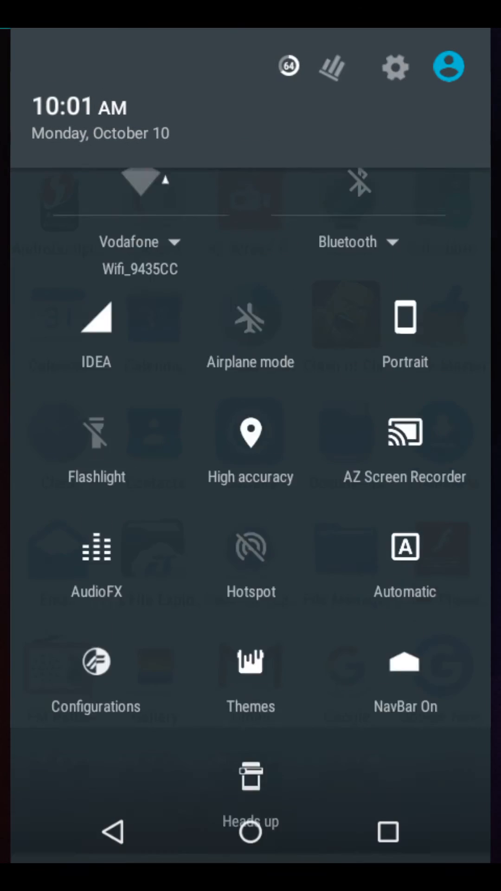
pyautogui.click(251, 832)
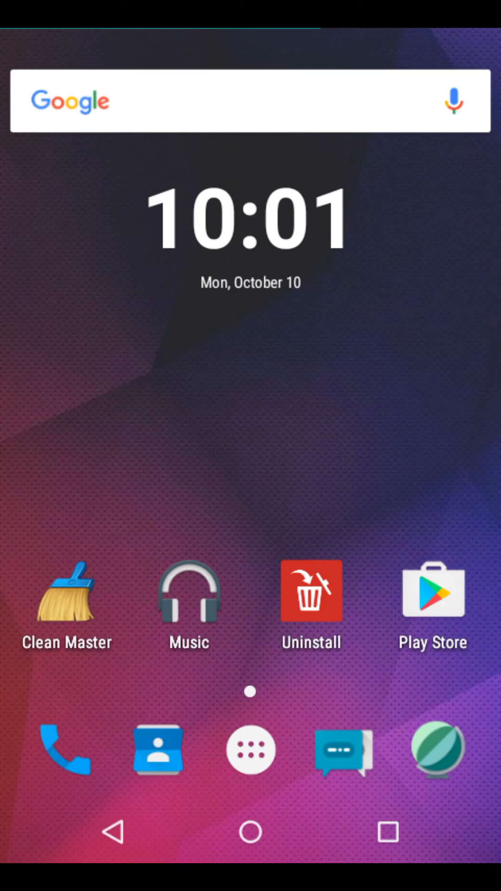
pyautogui.click(250, 832)
pyautogui.click(251, 749)
pyautogui.click(250, 832)
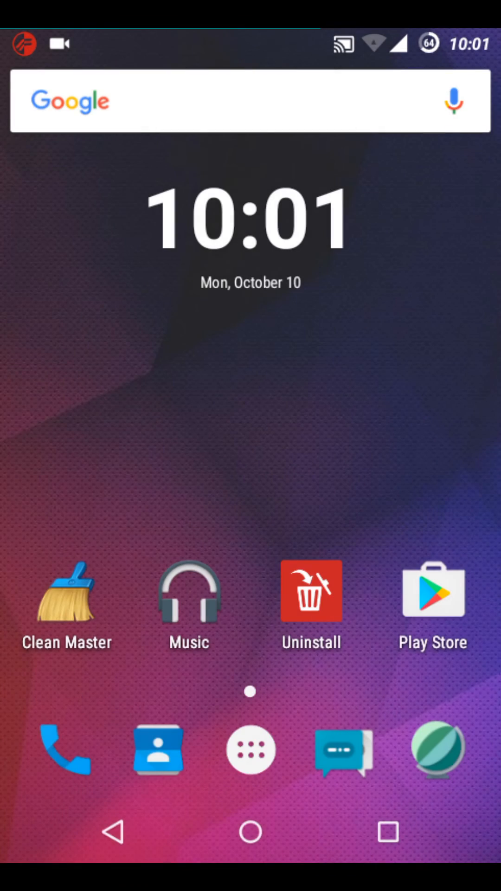
pyautogui.click(250, 749)
pyautogui.scroll(-10, 252, 446)
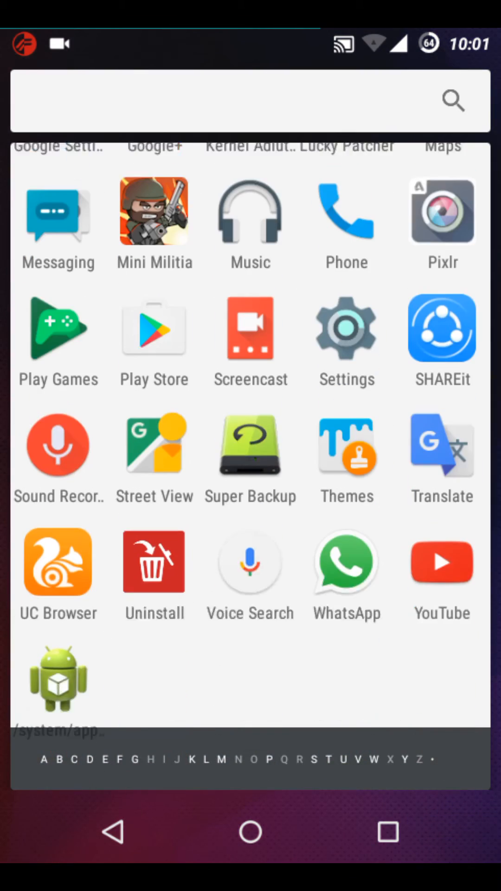
pyautogui.scroll(8, 251, 446)
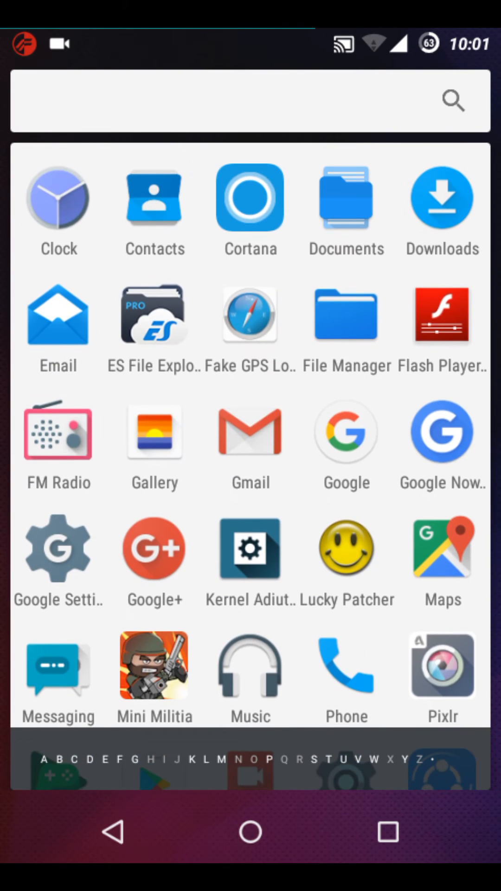
# Launch an app from the list, then close everything and settle on the System-themed home screen.
pyautogui.click(443, 666)
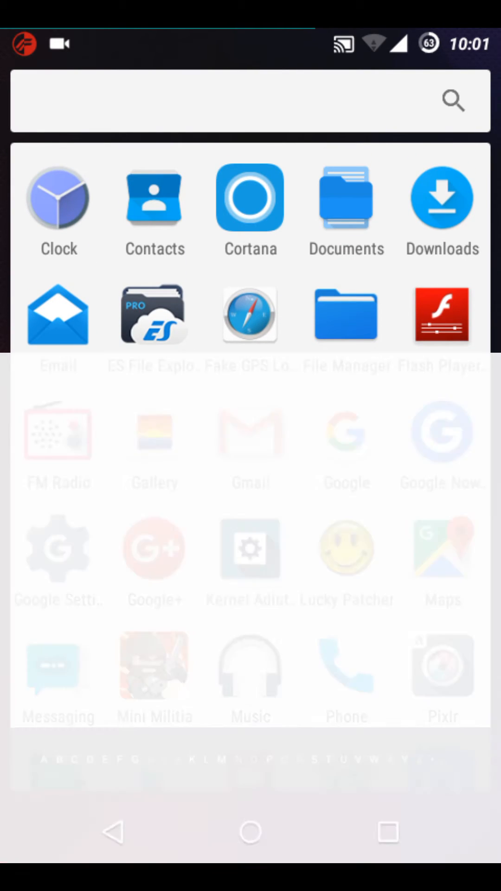
pyautogui.click(251, 832)
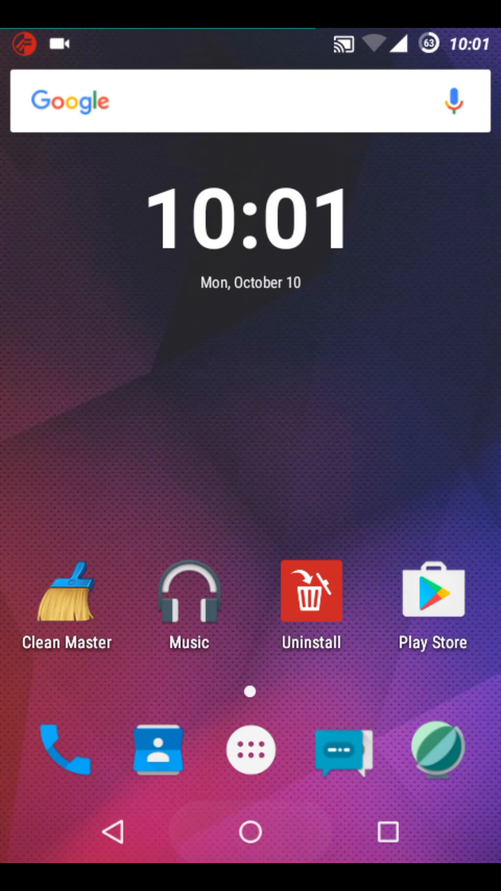
pyautogui.click(250, 749)
pyautogui.click(250, 832)
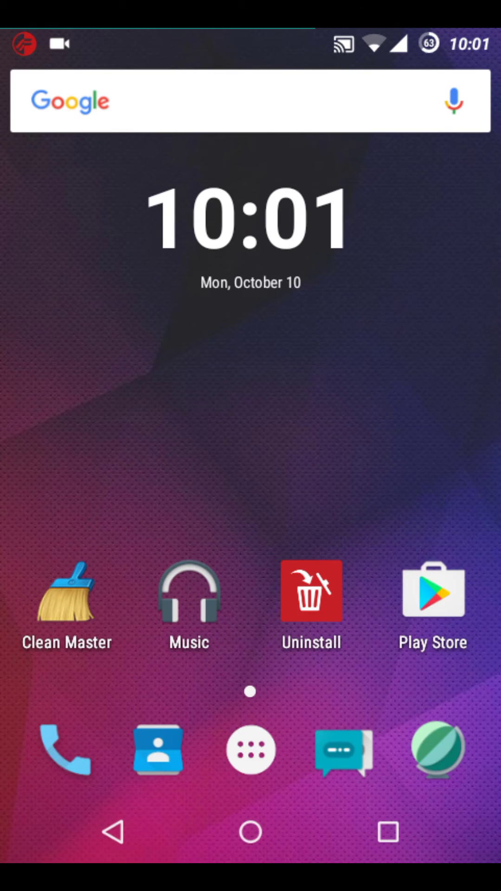
pyautogui.click(66, 749)
pyautogui.click(251, 832)
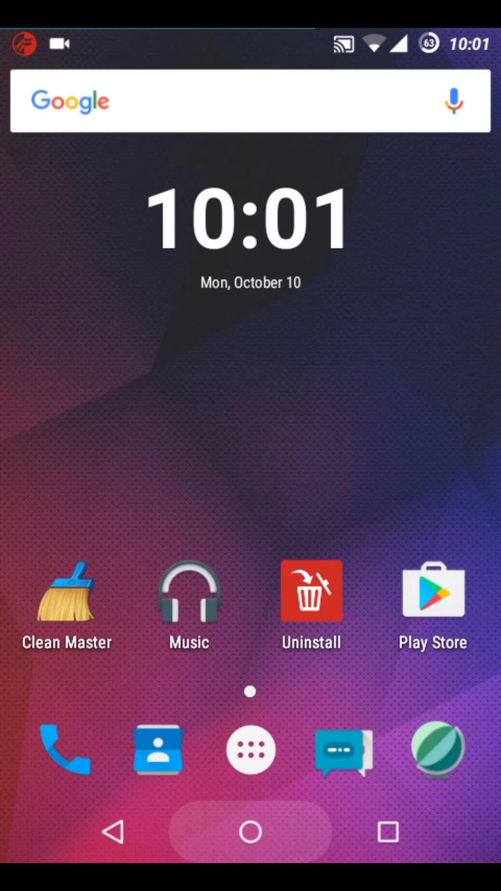
pyautogui.click(250, 832)
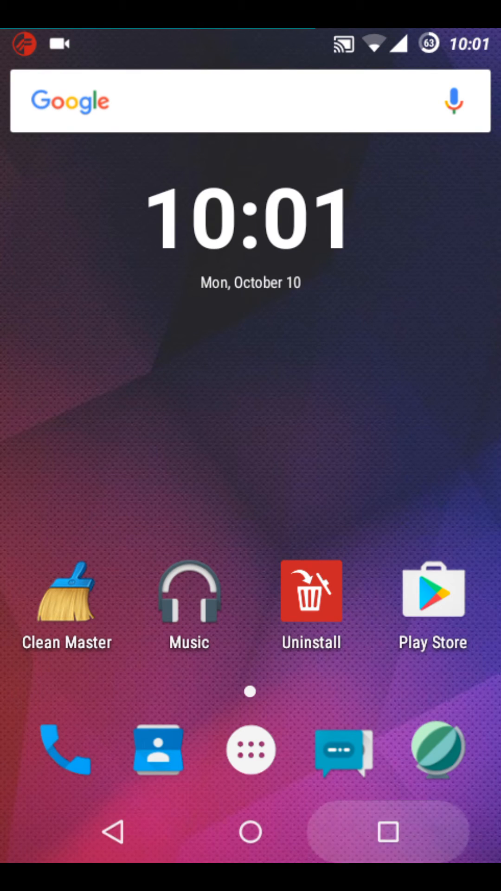
# Close all recent apps at once, freeing memory to 263MB, then return home and show the app list.
pyautogui.click(388, 832)
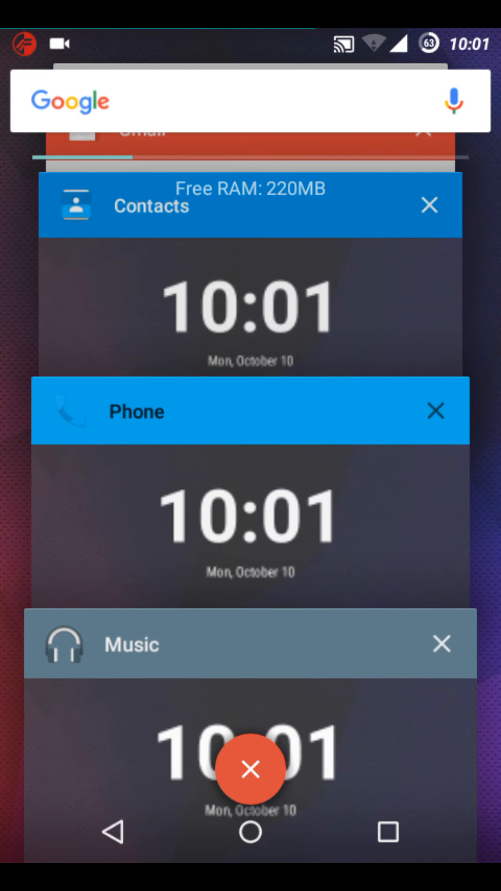
pyautogui.click(250, 769)
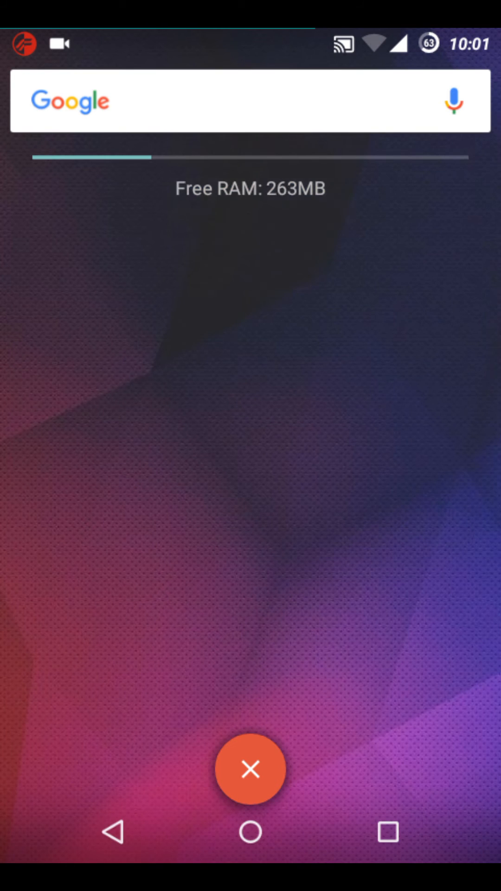
pyautogui.click(251, 831)
pyautogui.click(251, 748)
pyautogui.scroll(-5, 251, 418)
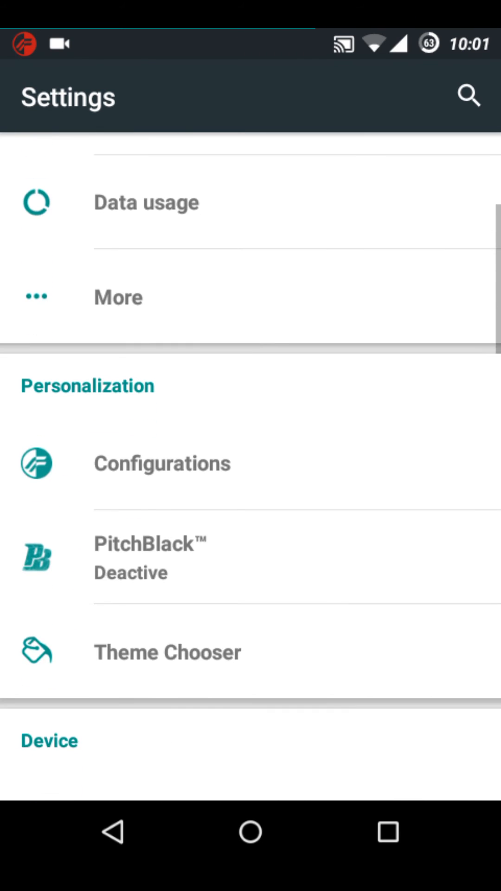
pyautogui.scroll(-3, 251, 557)
pyautogui.scroll(-2, 251, 487)
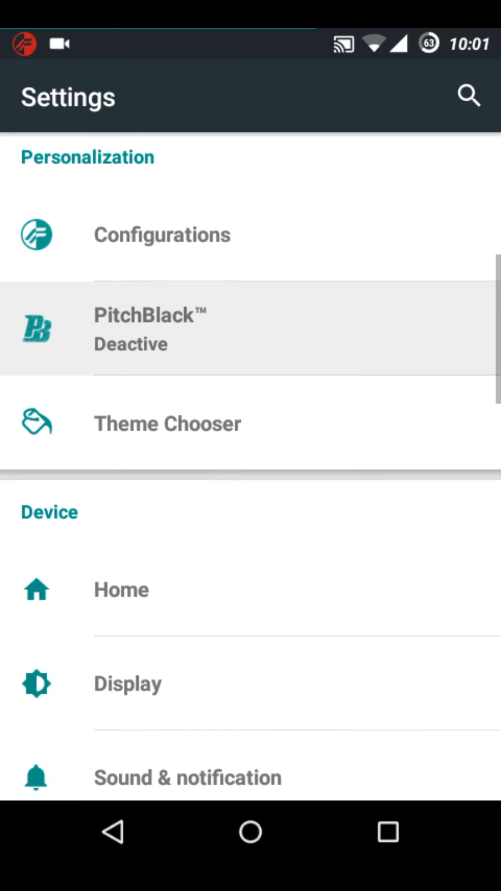
pyautogui.scroll(-3, 251, 557)
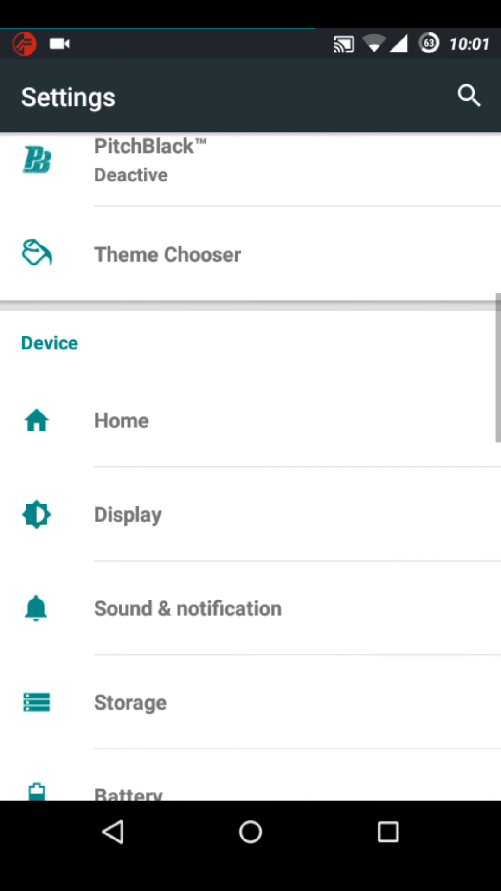
pyautogui.scroll(-2, 251, 557)
# Enter the Display settings, where LiveDisplay shows the display mode and 6500K/4500K color temperature.
pyautogui.click(251, 410)
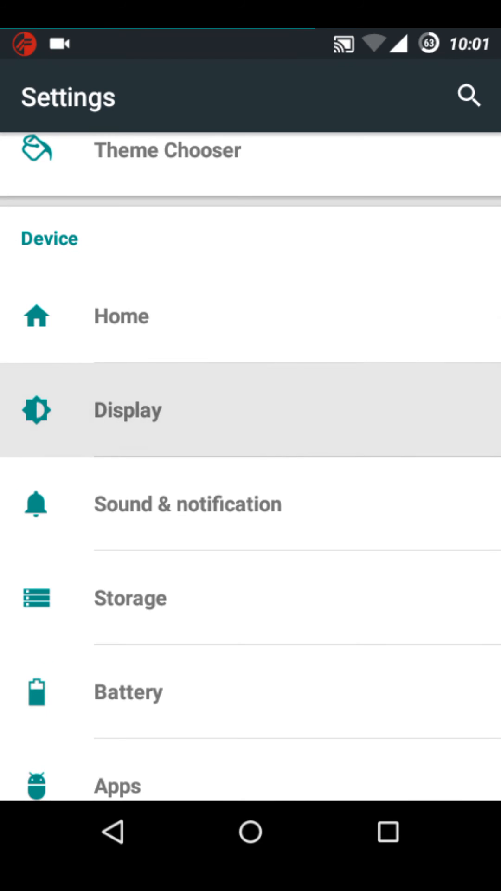
pyautogui.click(250, 690)
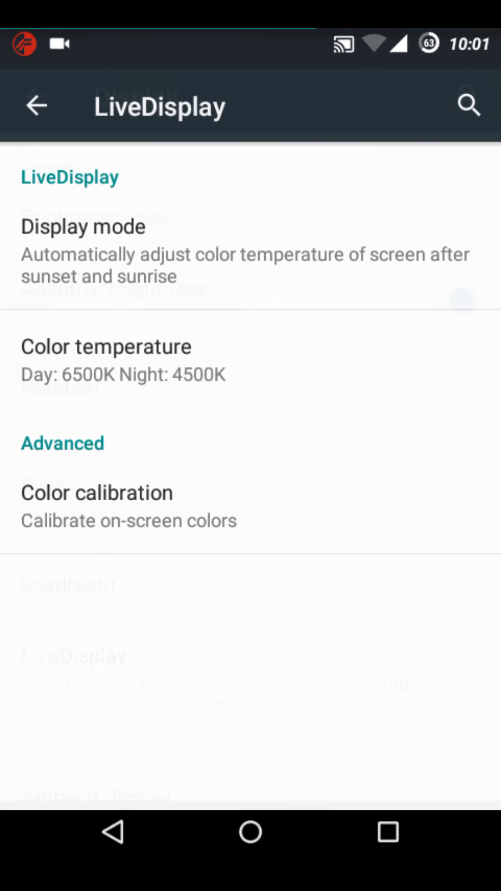
pyautogui.click(250, 348)
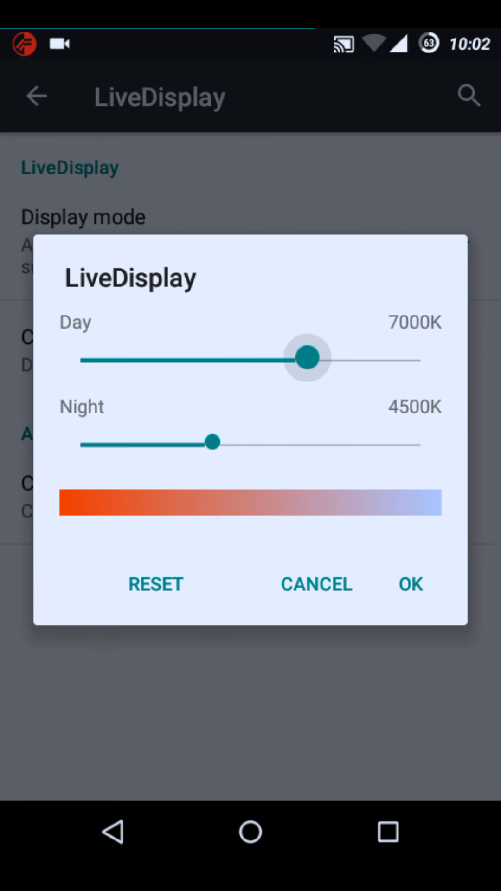
pyautogui.moveTo(354, 359); pyautogui.dragTo(344, 358)
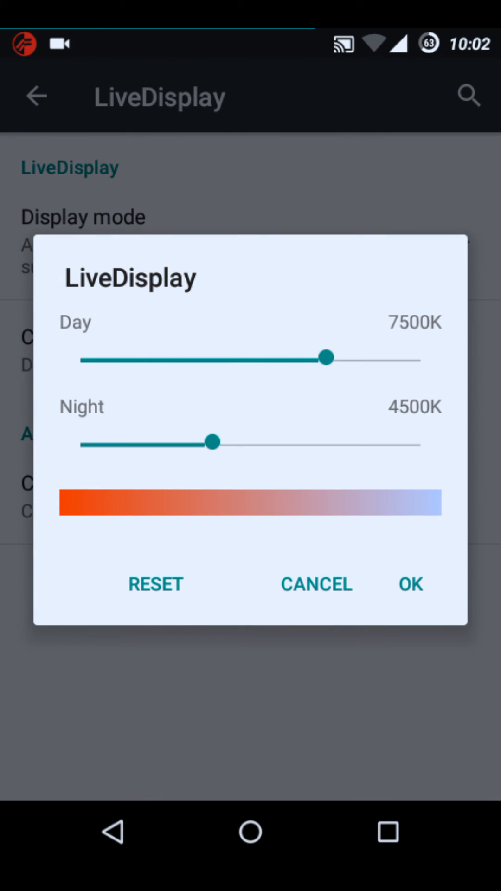
pyautogui.click(155, 584)
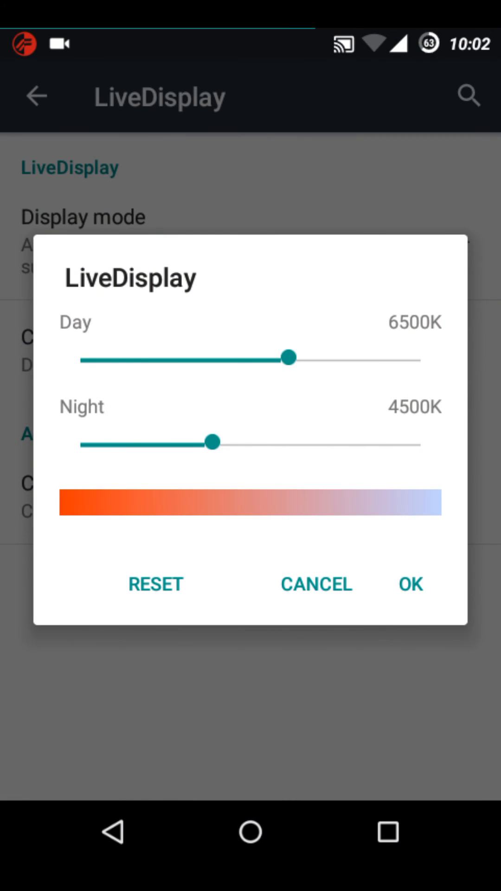
pyautogui.click(410, 584)
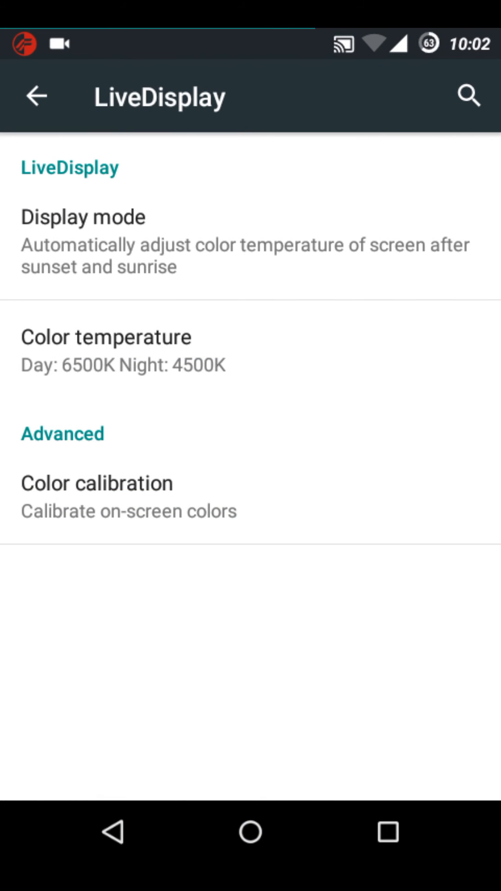
pyautogui.click(251, 241)
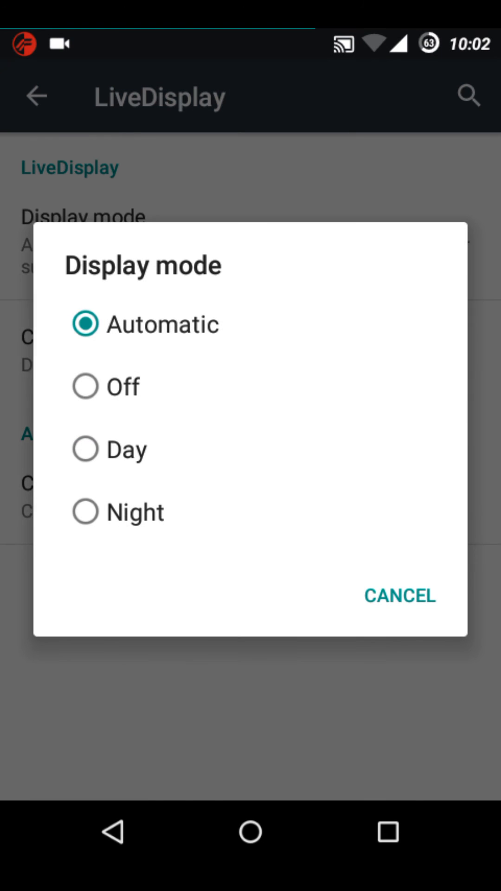
pyautogui.click(399, 596)
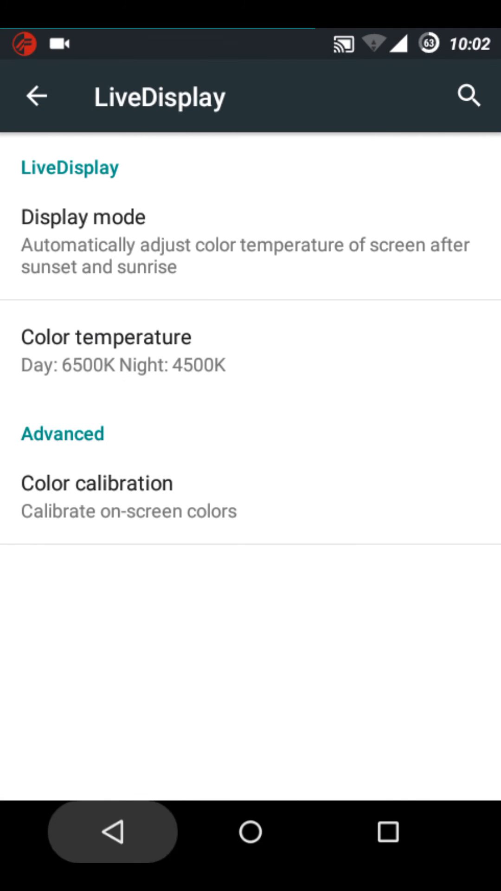
pyautogui.click(113, 832)
pyautogui.scroll(-2, 251, 487)
pyautogui.scroll(-3, 250, 488)
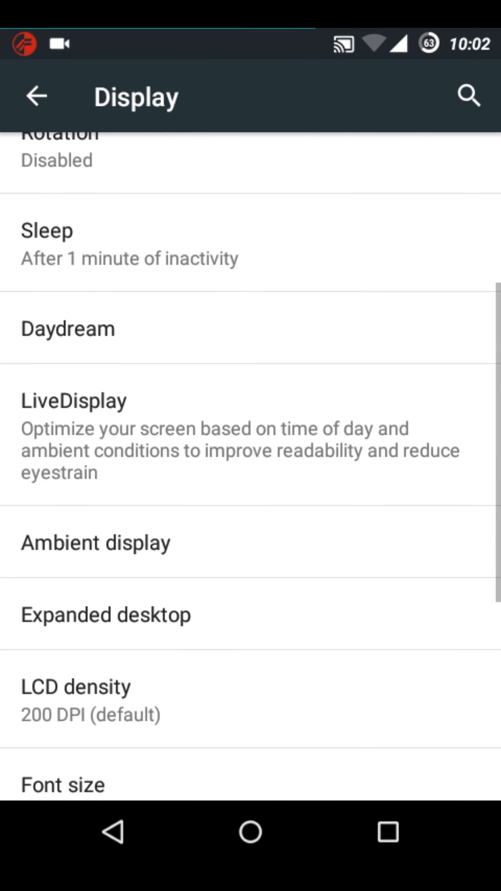
pyautogui.scroll(-2, 327, 529)
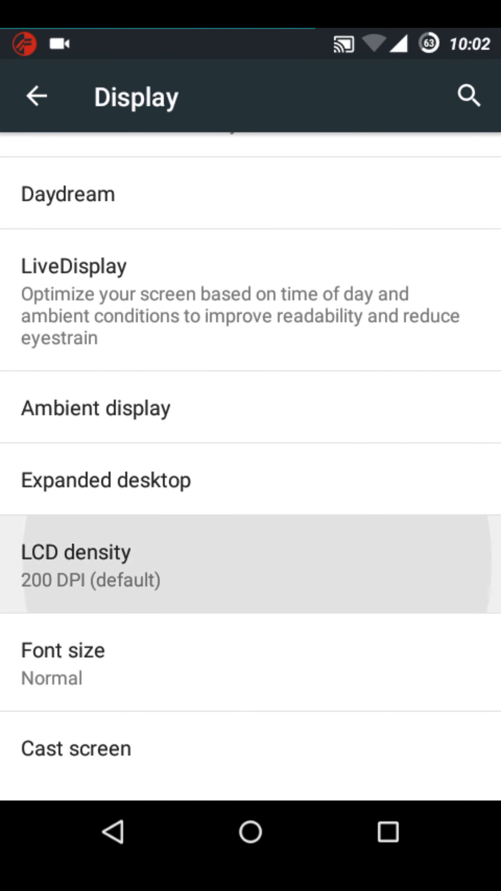
pyautogui.moveTo(251, 564); pyautogui.dragTo(251, 348)
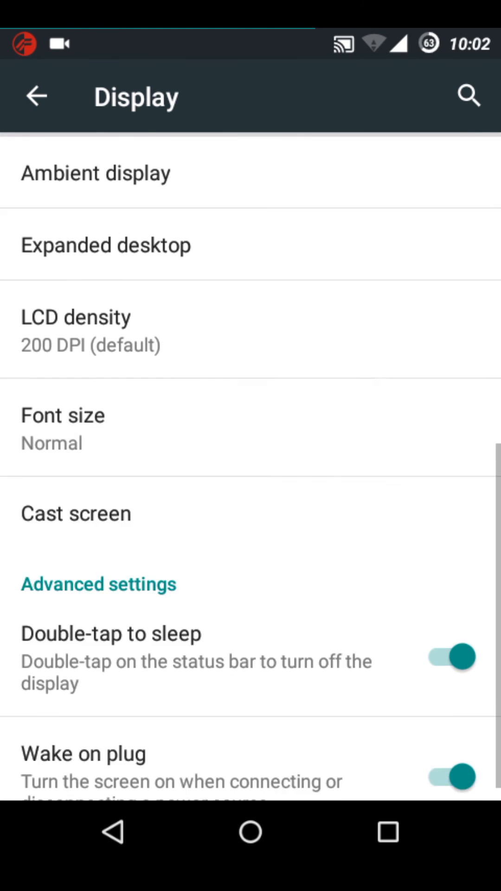
pyautogui.scroll(-2, 251, 488)
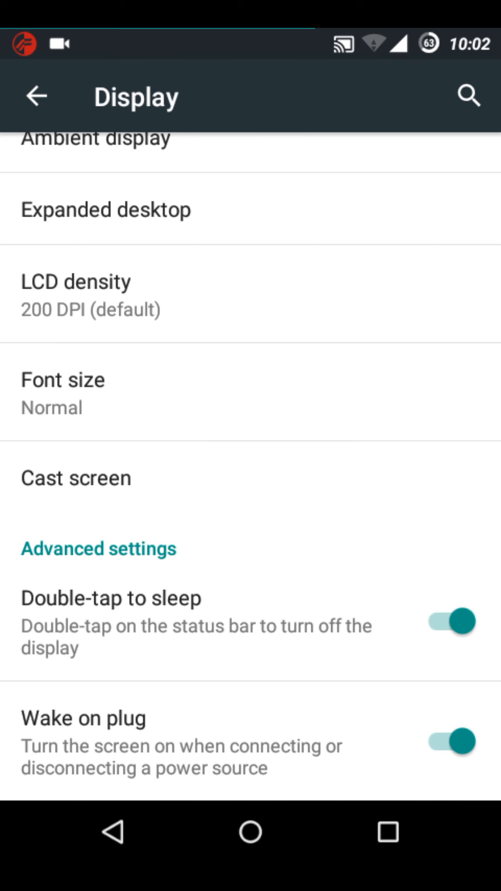
# Pull down the notification shade over Display settings, then go back to the main Settings list.
pyautogui.moveTo(250, 41); pyautogui.dragTo(250, 418)
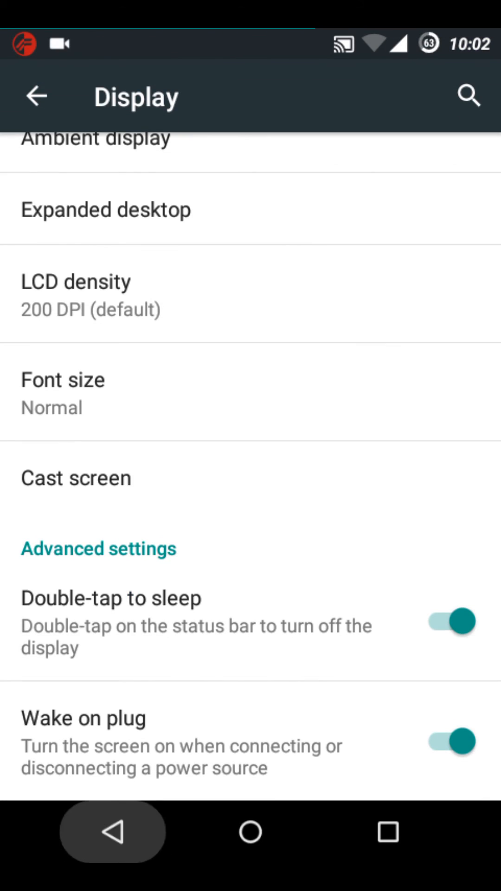
pyautogui.click(113, 832)
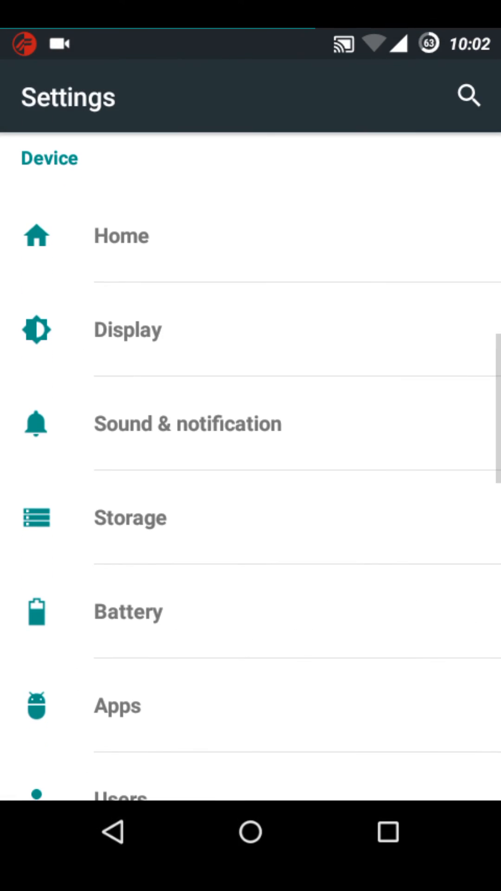
pyautogui.click(252, 517)
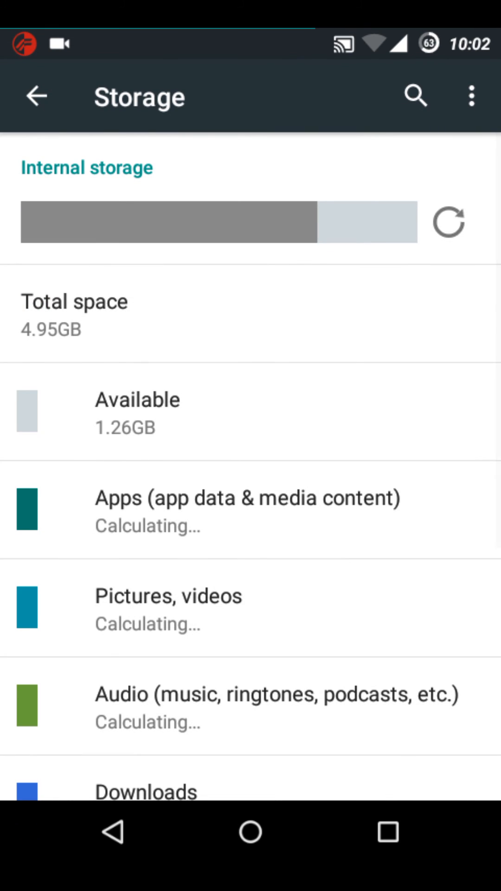
pyautogui.scroll(-5, 250, 488)
pyautogui.scroll(5, 250, 487)
pyautogui.scroll(-3, 251, 488)
pyautogui.scroll(-6, 250, 487)
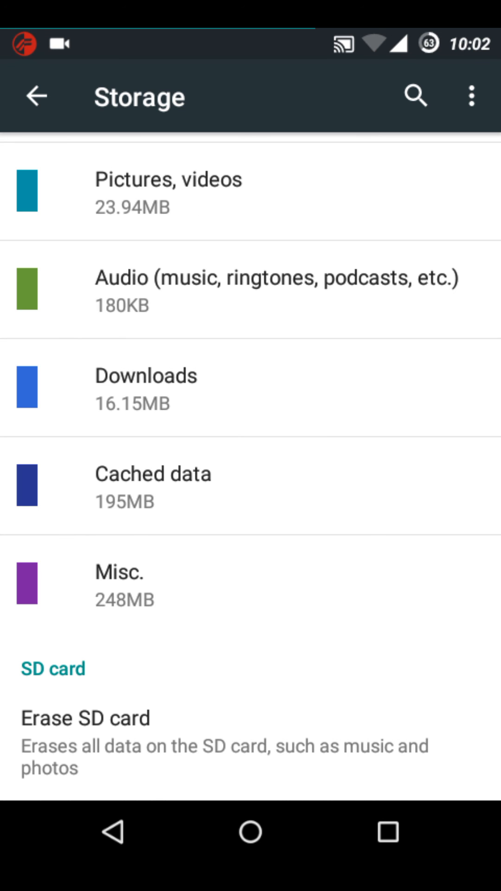
pyautogui.press('Escape')
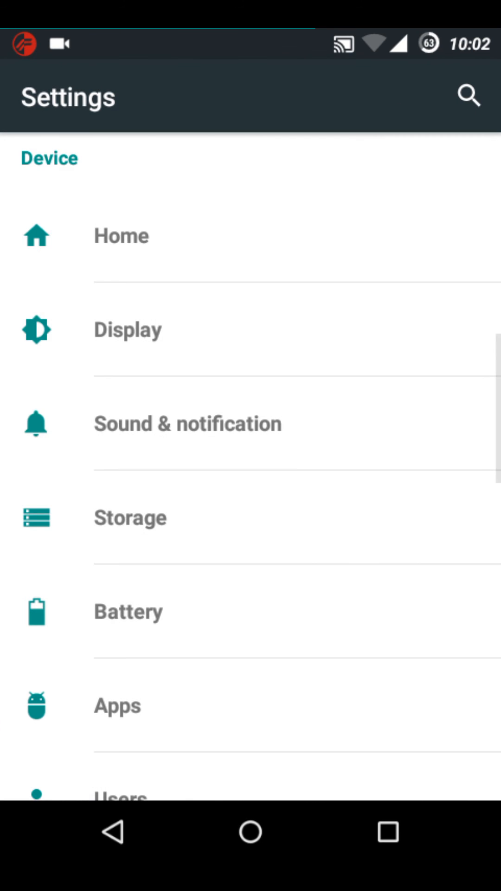
pyautogui.scroll(-8, 251, 488)
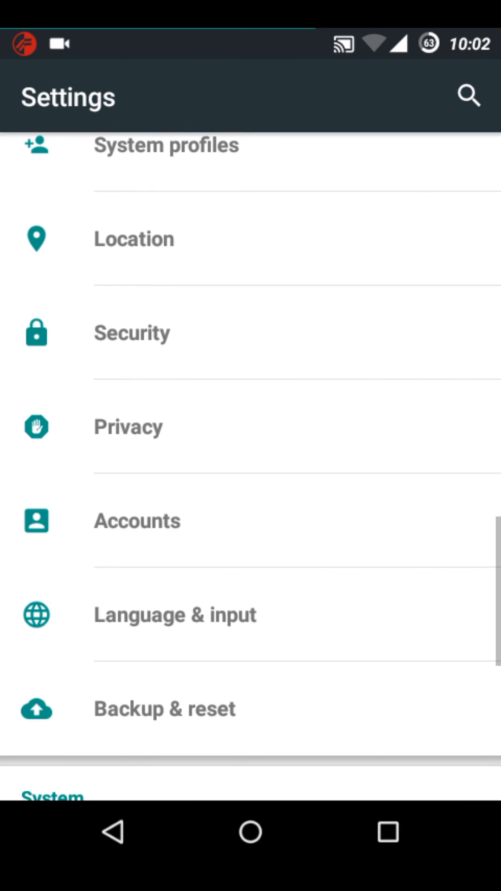
pyautogui.scroll(-8, 251, 487)
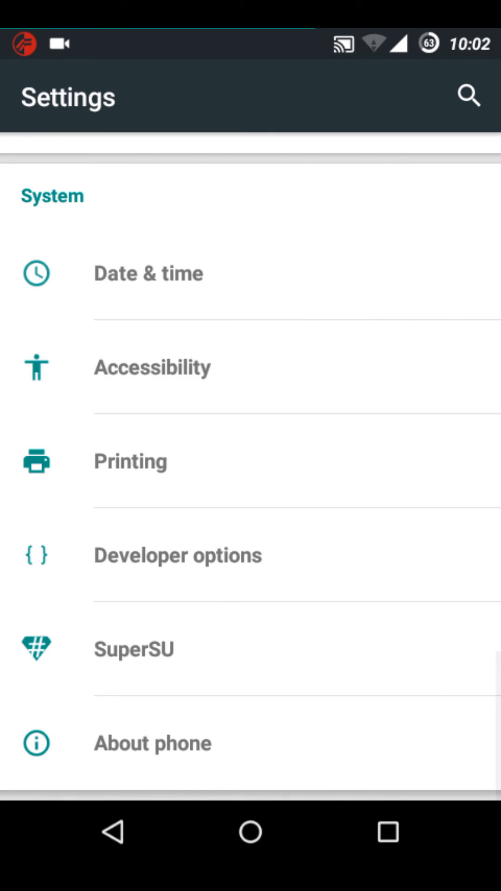
# Peek at the shade, leave Settings for the home screen, and briefly show and close the app list.
pyautogui.moveTo(251, 31)
pyautogui.mouseDown()
pyautogui.moveTo(251, 418)
pyautogui.moveTo(251, 31)
pyautogui.mouseUp()
pyautogui.click(251, 744)
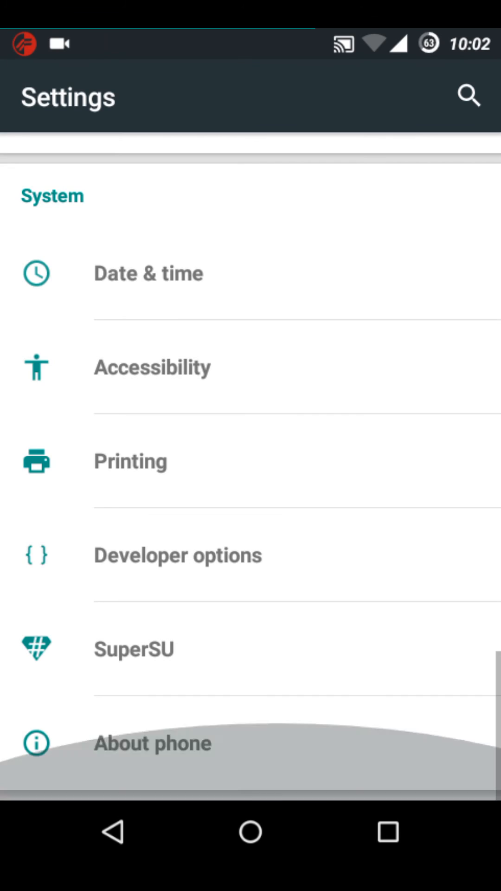
pyautogui.scroll(15, 251, 487)
pyautogui.click(114, 834)
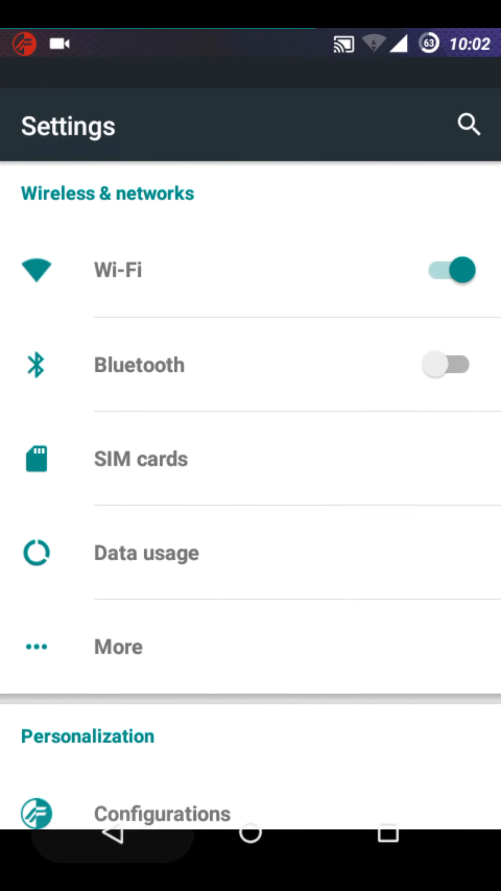
pyautogui.click(251, 749)
pyautogui.click(113, 833)
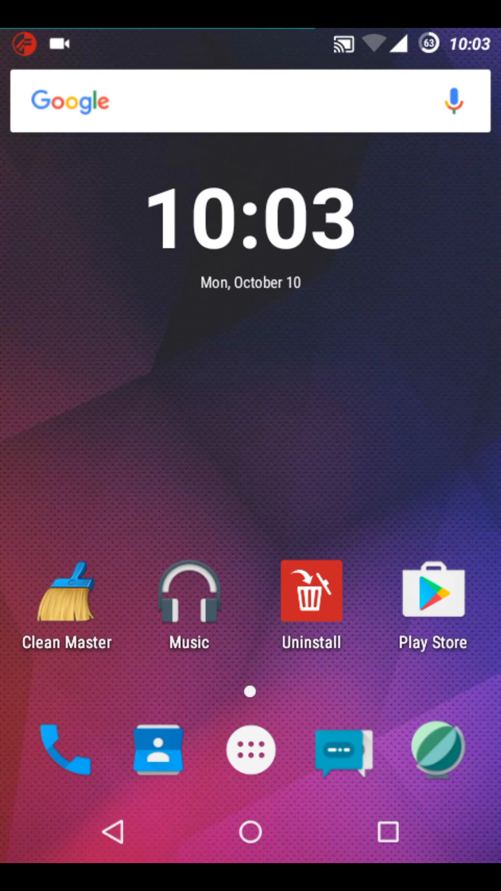
# Swipe the Settings card out of recent apps, freeing RAM to 216MB, and return home.
pyautogui.click(388, 833)
pyautogui.moveTo(251, 383); pyautogui.dragTo(473, 383)
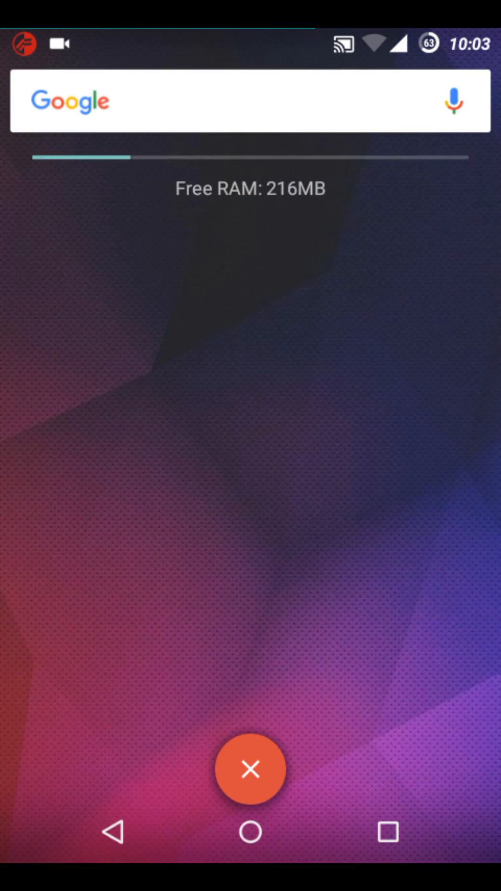
pyautogui.click(251, 834)
# Show and close the full app list twice, ending on the home screen.
pyautogui.click(251, 750)
pyautogui.click(251, 833)
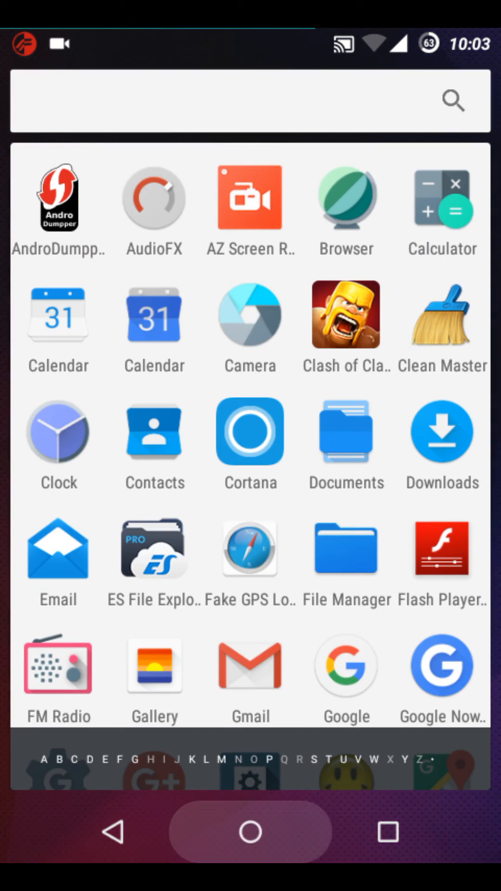
pyautogui.click(251, 750)
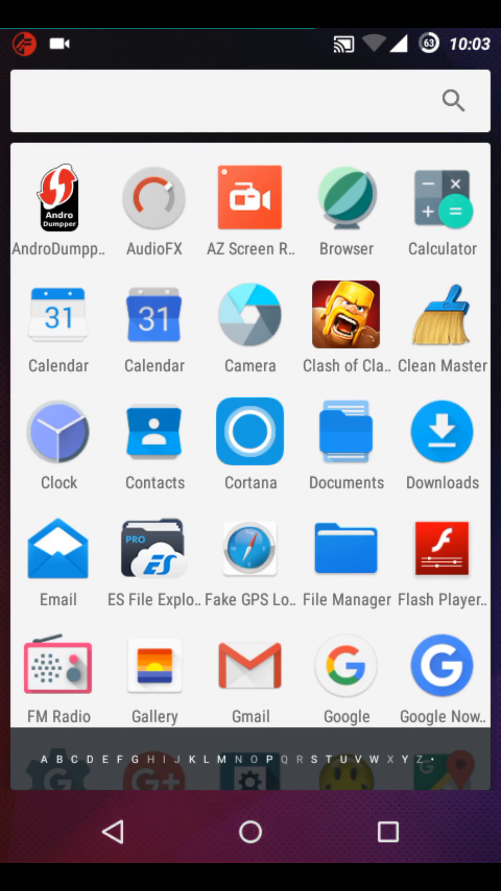
pyautogui.click(251, 833)
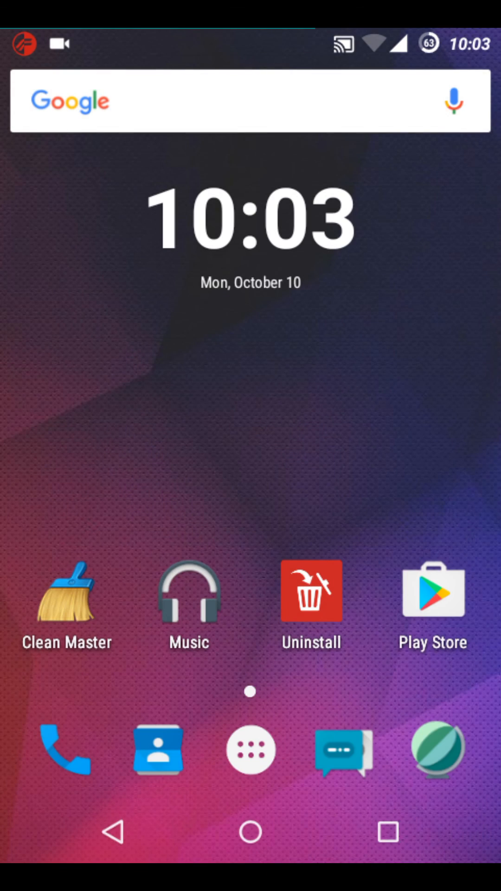